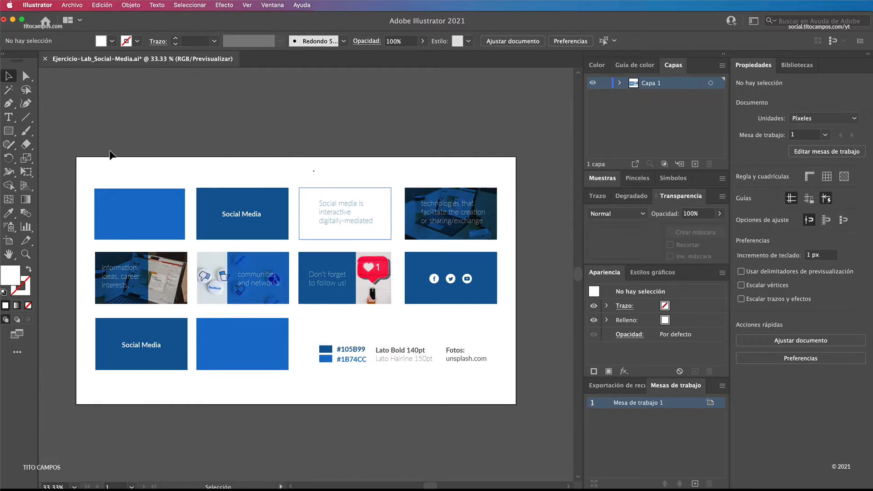
Step: Examine the storyboard frames and the notes beneath them on the blue colours, Lato fonts and photo source
{"action": "left_click_drag", "start_coordinate": [89, 169], "coordinate": [510, 399]}
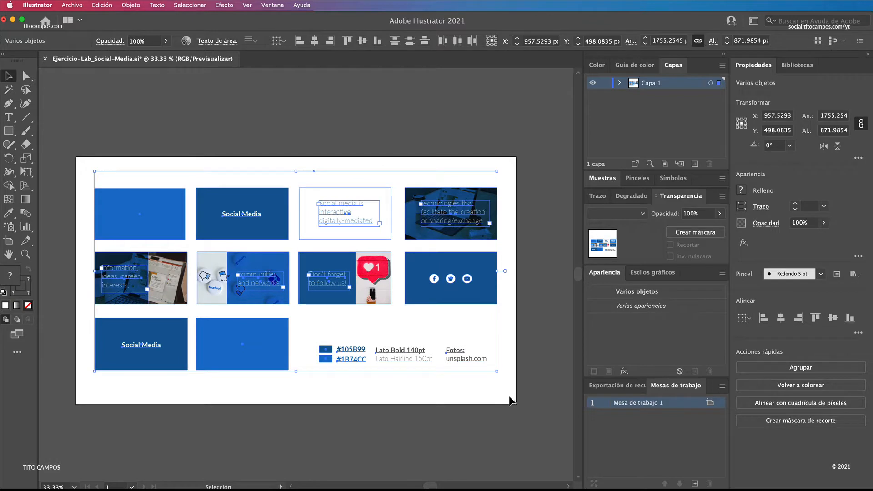
{"action": "left_click", "coordinate": [392, 397]}
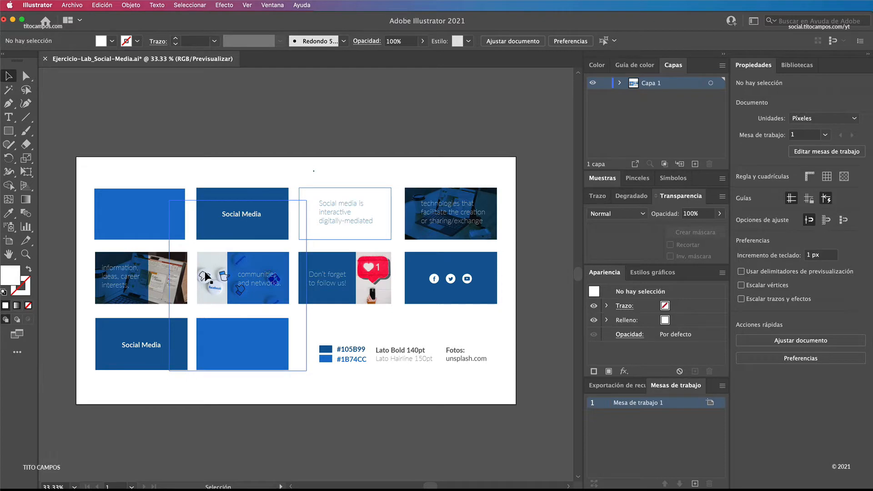
{"action": "key", "text": "a"}
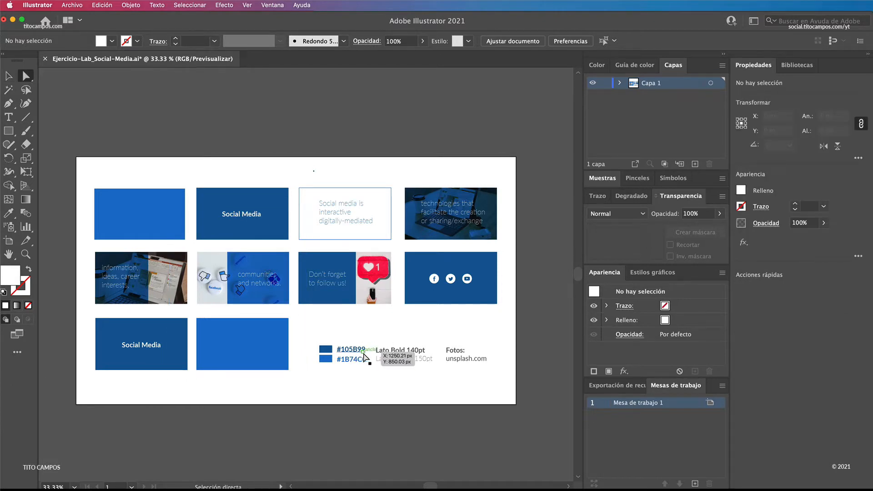
{"action": "key", "text": "z"}
{"action": "left_click_drag", "start_coordinate": [357, 347], "coordinate": [532, 387]}
{"action": "key", "text": "space"}
{"action": "left_click_drag", "start_coordinate": [387, 381], "coordinate": [432, 334]}
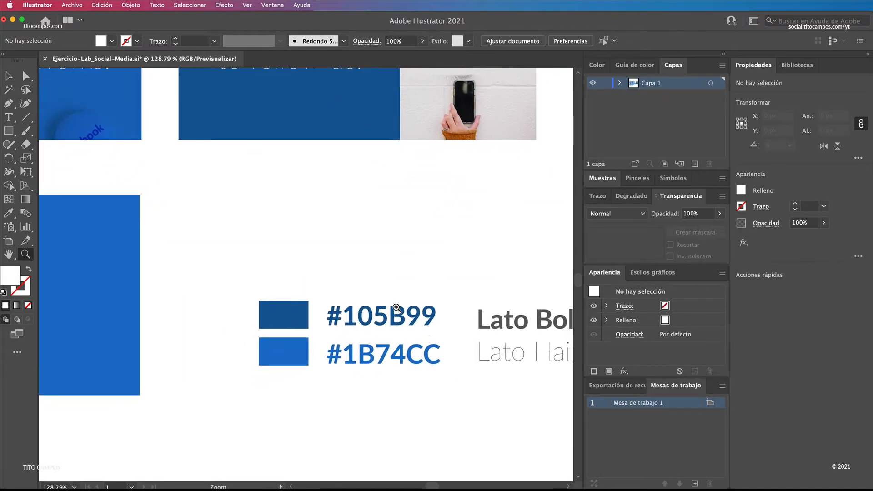
{"action": "left_click_drag", "start_coordinate": [490, 351], "coordinate": [259, 298]}
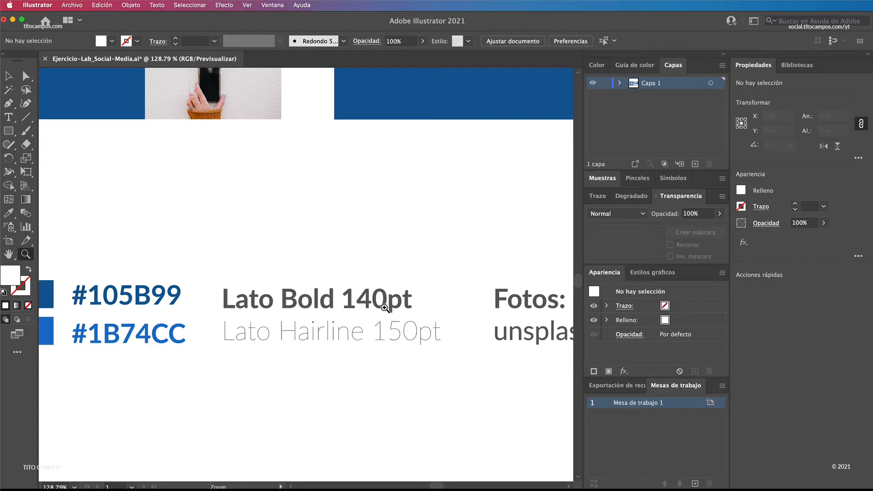
{"action": "scroll", "coordinate": [409, 335], "scroll_direction": "right", "scroll_amount": 8}
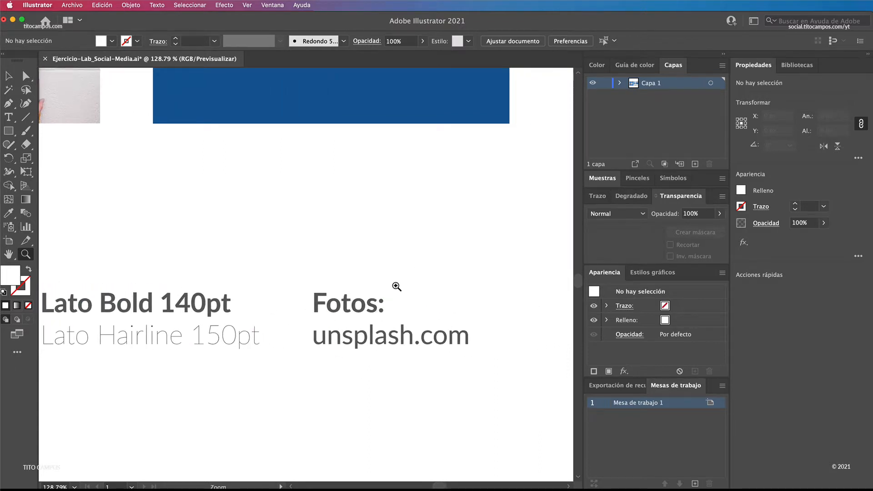
{"action": "left_click", "coordinate": [385, 267], "text": "alt"}
{"action": "left_click", "coordinate": [337, 268], "text": "alt"}
{"action": "left_click", "coordinate": [300, 269], "text": "alt"}
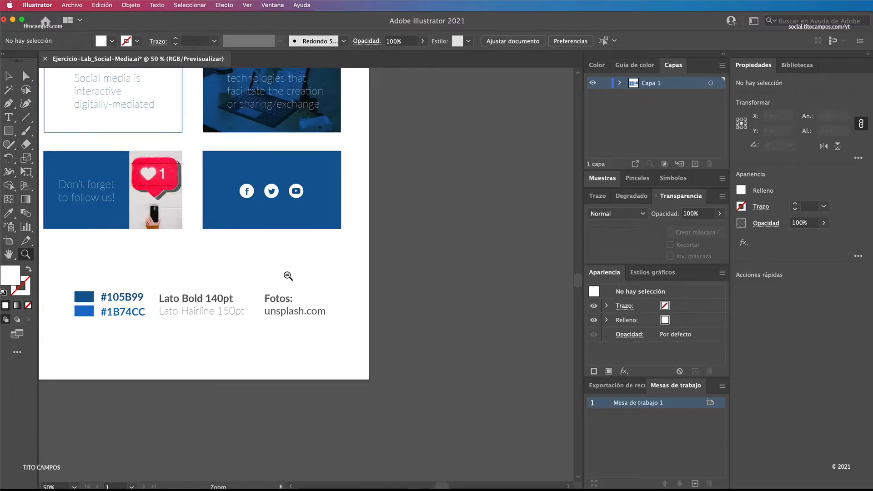
{"action": "left_click", "coordinate": [287, 276], "text": "alt"}
{"action": "left_click_drag", "start_coordinate": [258, 277], "coordinate": [373, 288]}
{"action": "key", "text": "v"}
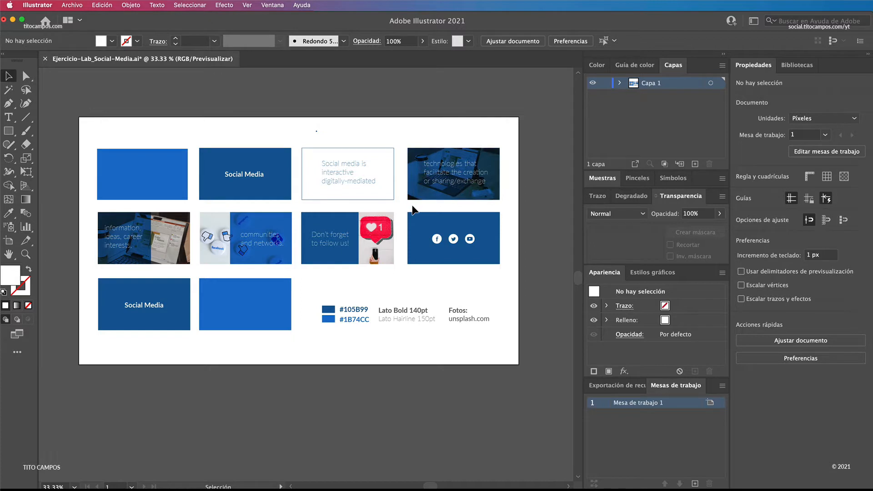
{"action": "left_click", "coordinate": [168, 177]}
{"action": "left_click", "coordinate": [255, 168]}
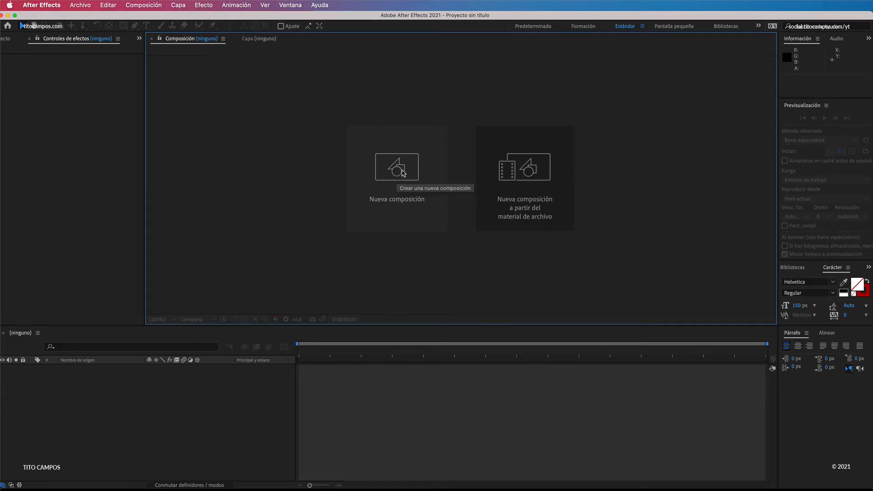
Step: In After Effects, create a new composition named Principal with the HDTV 1080 29,97 preset
{"action": "left_click", "coordinate": [402, 173]}
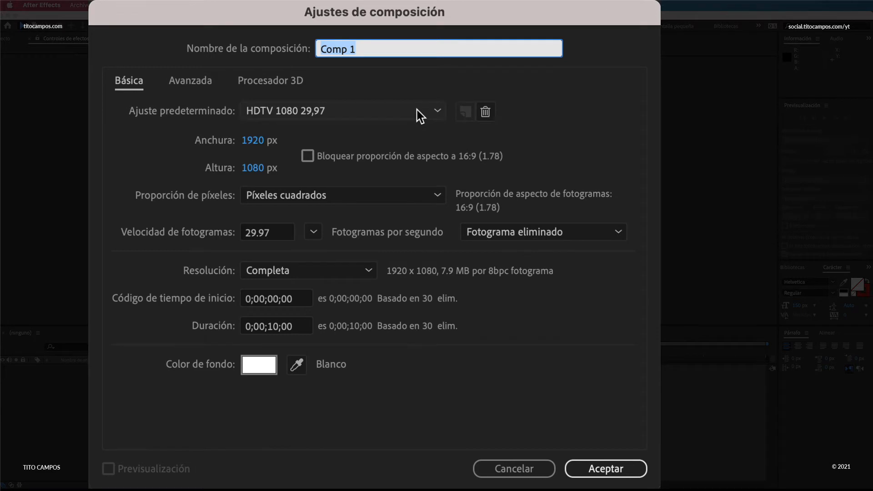
{"action": "type", "text": "Principal"}
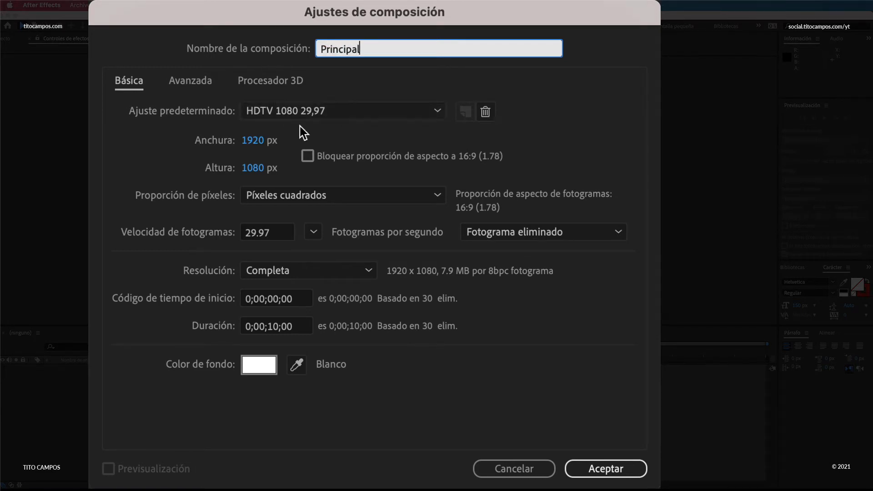
{"action": "left_click", "coordinate": [312, 111]}
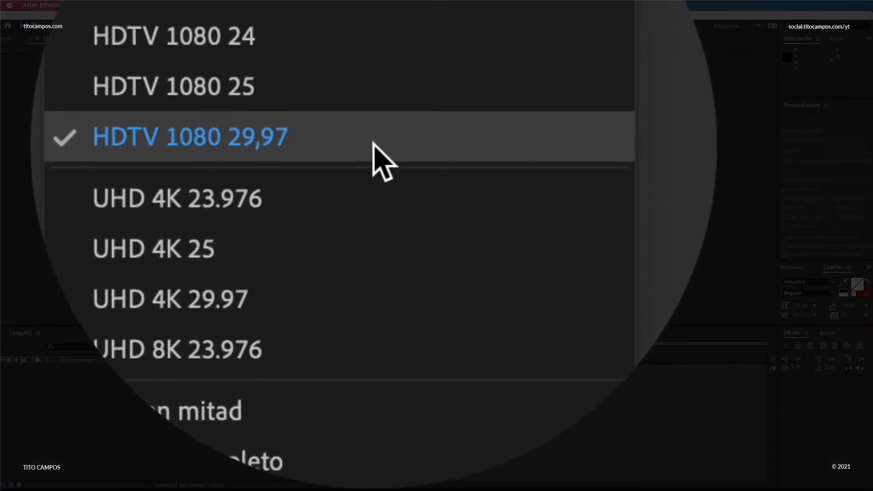
{"action": "left_click", "coordinate": [372, 144]}
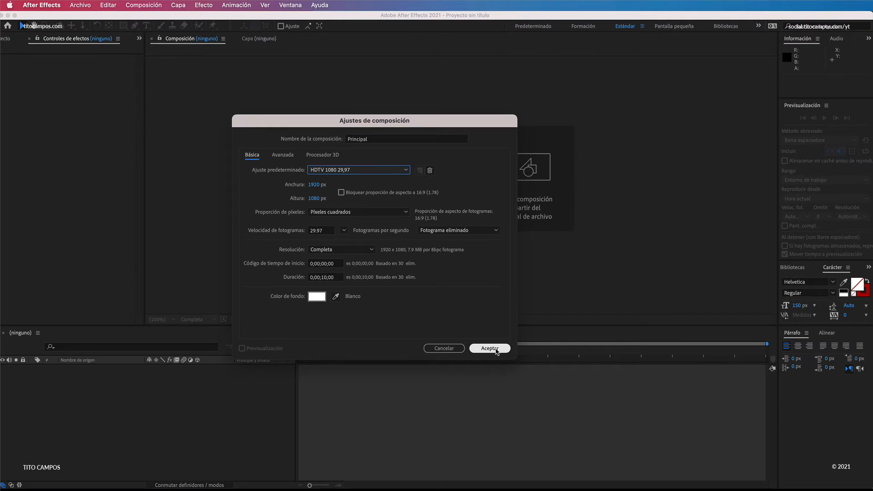
{"action": "left_click", "coordinate": [495, 349]}
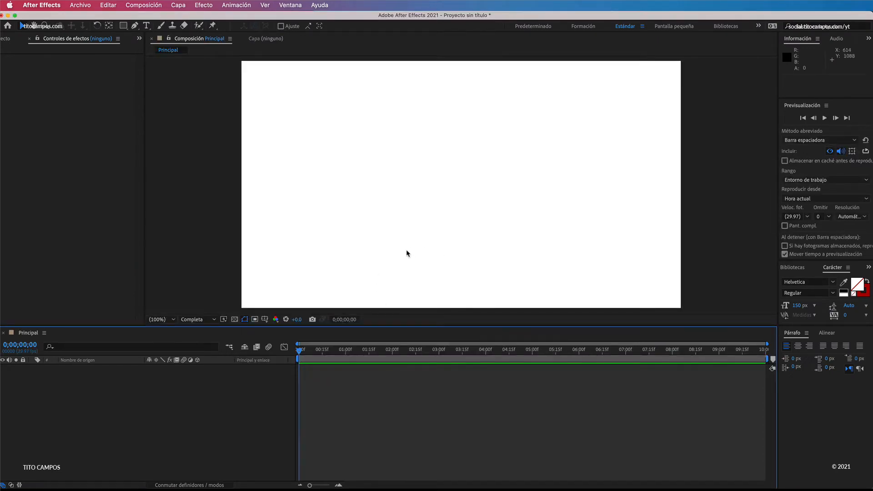
Step: Save the project as Ejercicio Social Media.aep in the Ejercicio Social Media folder
{"action": "key", "text": "super+s"}
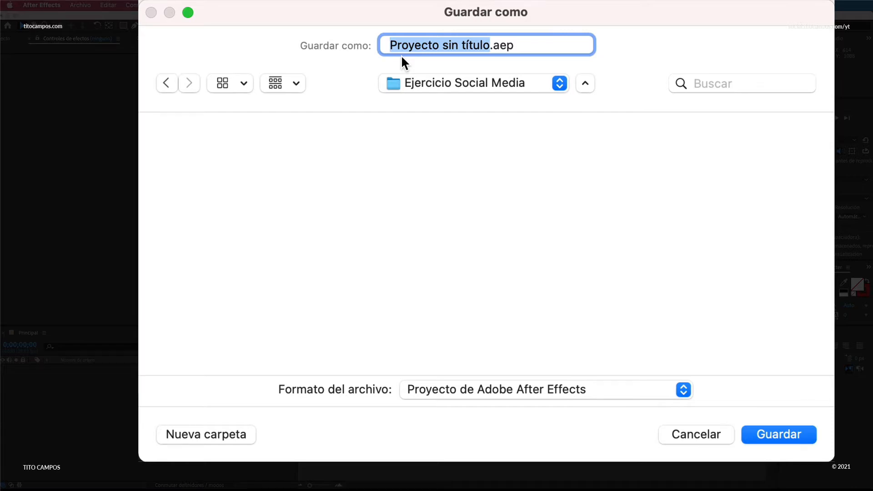
{"action": "type", "text": "Ejercicio So"}
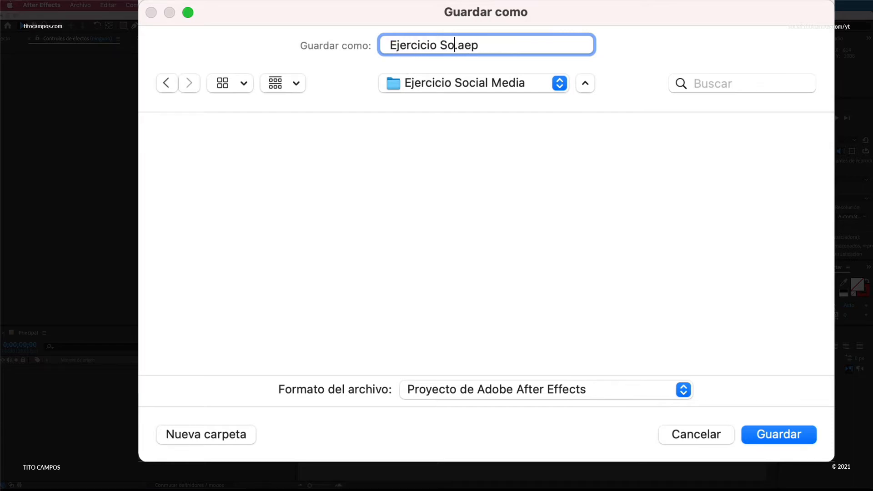
{"action": "type", "text": "cial Media"}
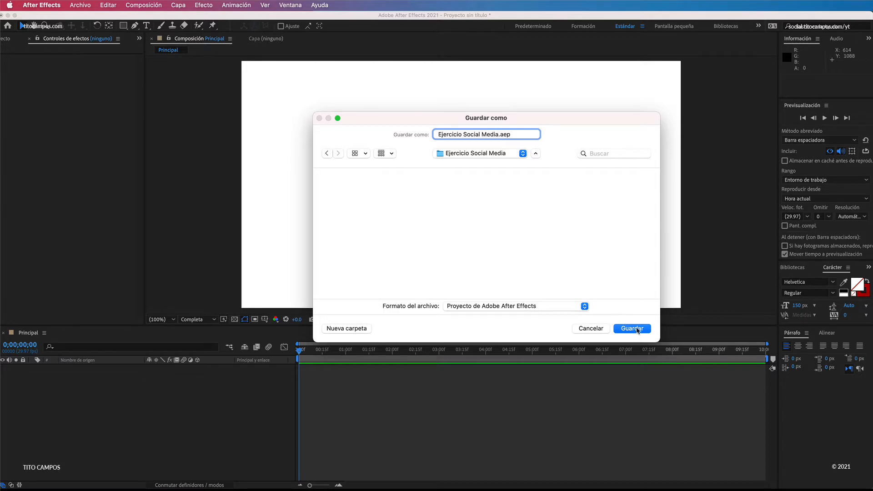
{"action": "left_click", "coordinate": [638, 329]}
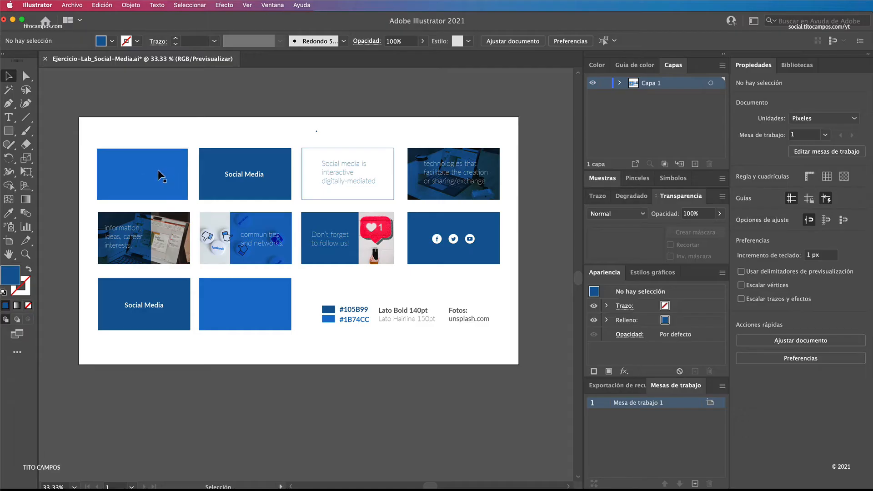
Step: Switch to Illustrator and copy the lighter blue's hex code, #1B74CC, from the notes under the storyboard
{"action": "left_click", "coordinate": [166, 160]}
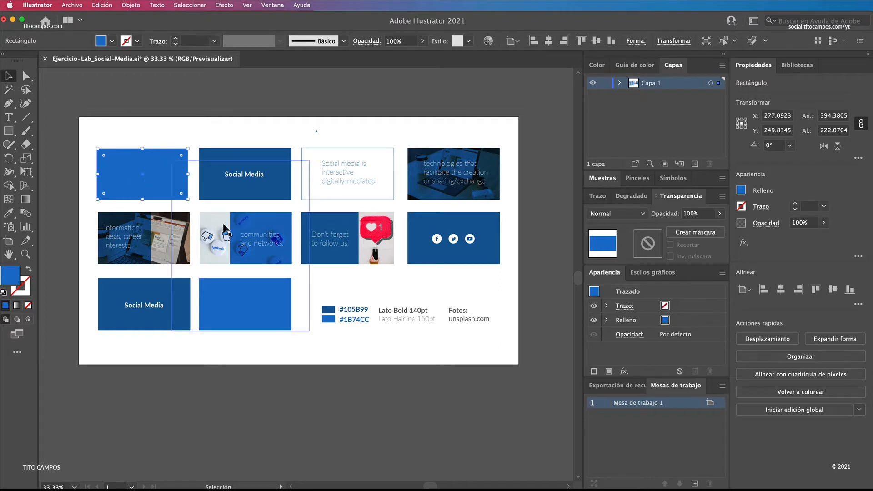
{"action": "key", "text": "z"}
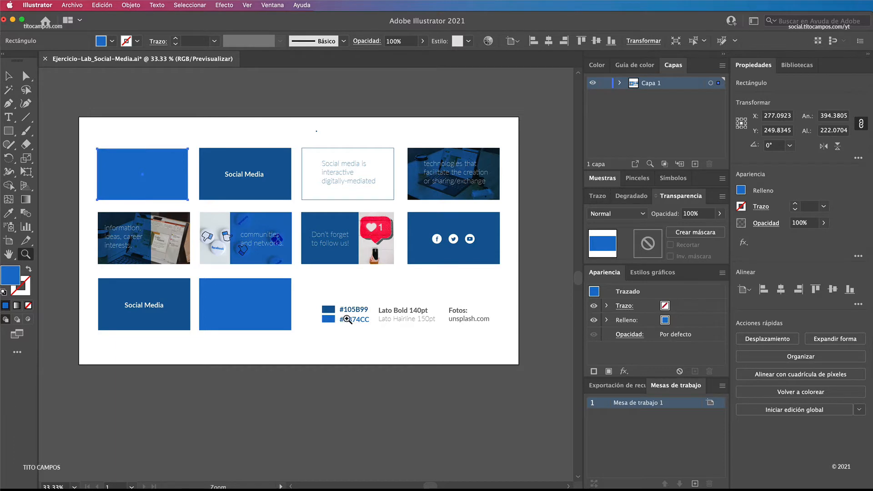
{"action": "left_click_drag", "start_coordinate": [347, 319], "coordinate": [483, 358]}
{"action": "left_click_drag", "start_coordinate": [354, 342], "coordinate": [409, 321]}
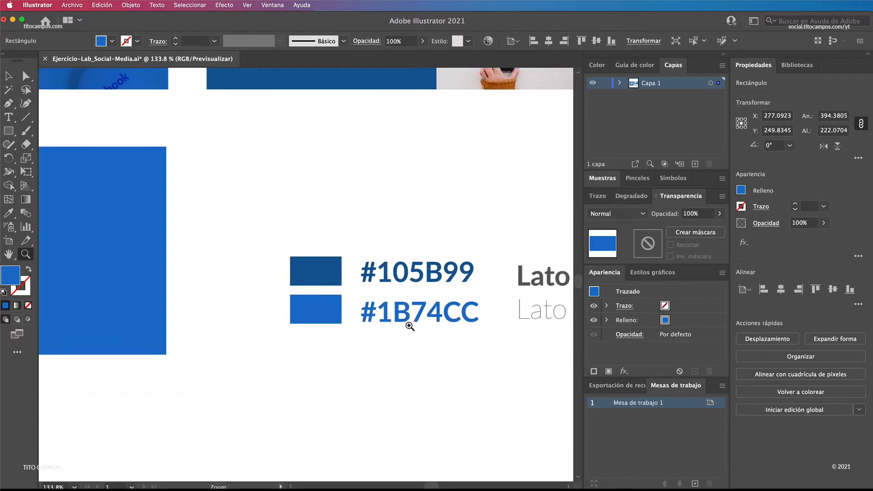
{"action": "key", "text": "v"}
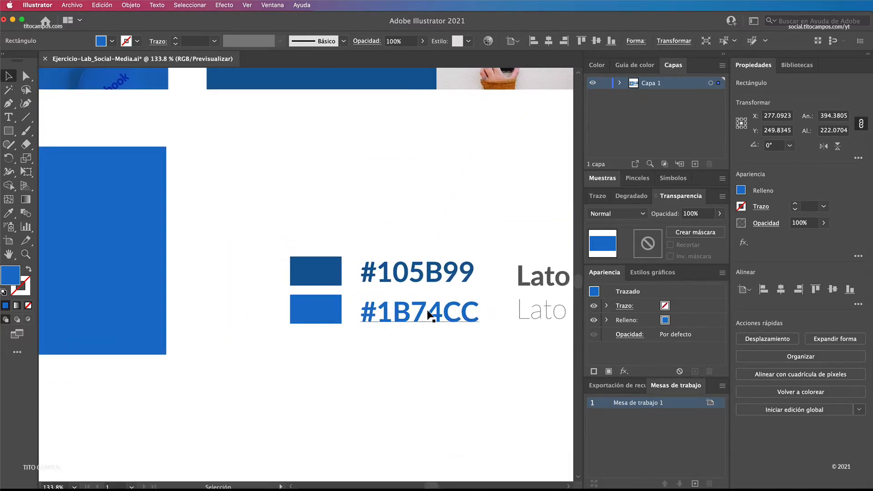
{"action": "double_click", "coordinate": [443, 320]}
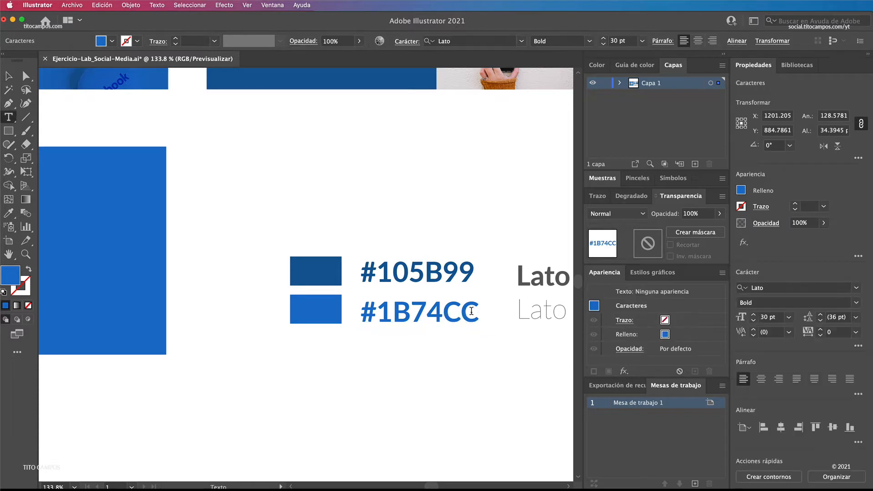
{"action": "left_click_drag", "start_coordinate": [479, 314], "coordinate": [365, 309]}
{"action": "key", "text": "super+c"}
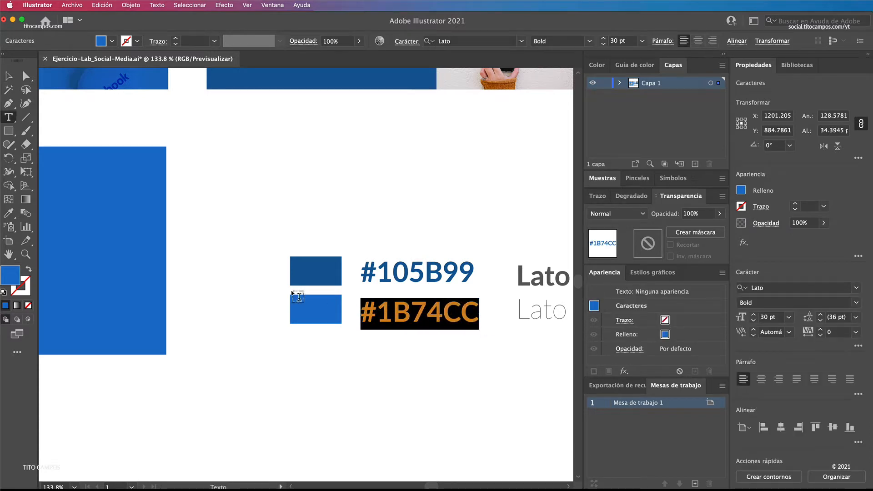
{"action": "left_click", "coordinate": [8, 76]}
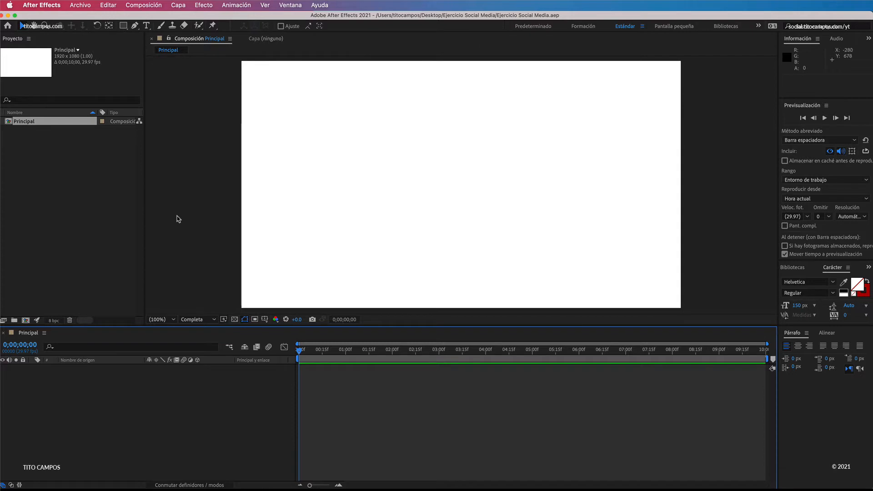
Step: Back in After Effects, start a new solid layer in the Principal composition and name it Fondo Principal
{"action": "left_click", "coordinate": [178, 7]}
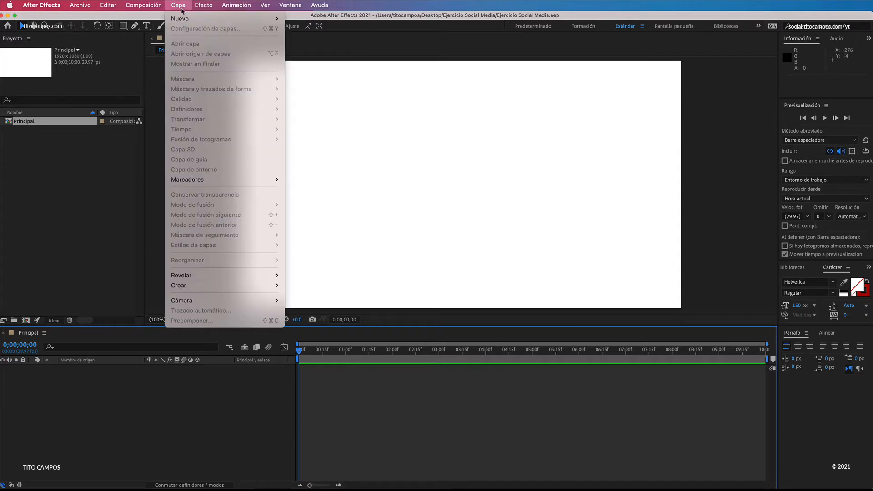
{"action": "mouse_move", "coordinate": [190, 20]}
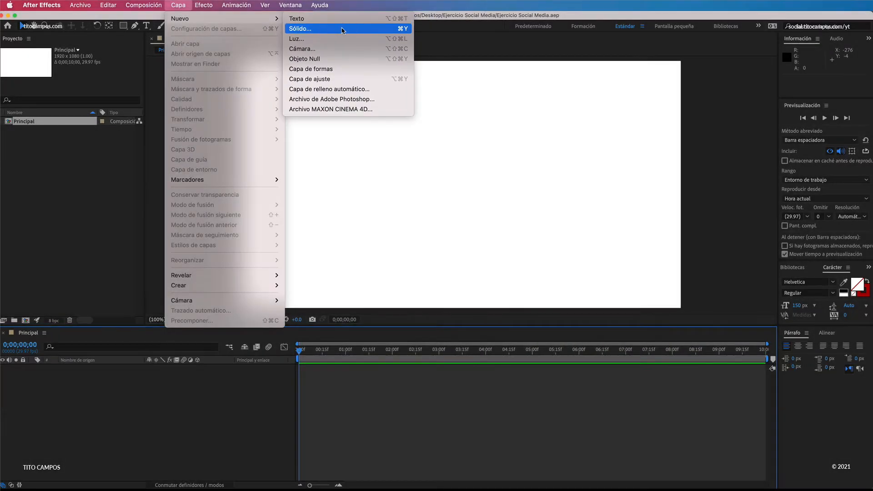
{"action": "left_click", "coordinate": [321, 28]}
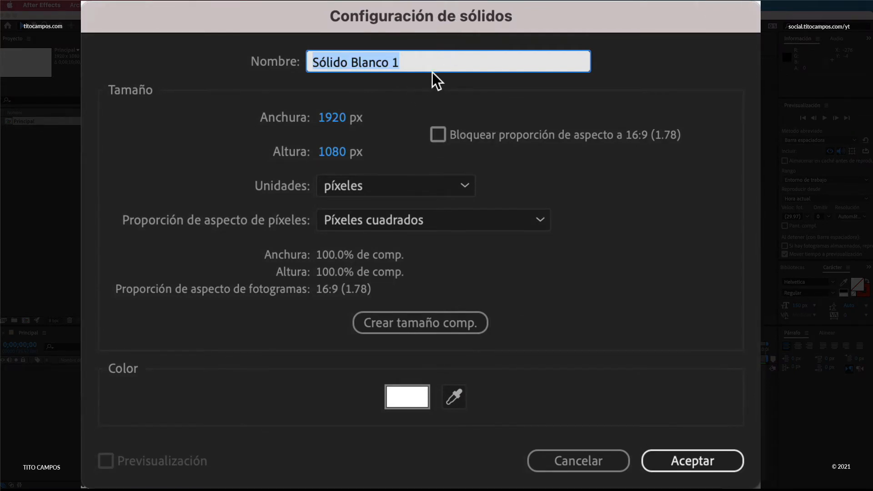
{"action": "type", "text": "Fondo Princ"}
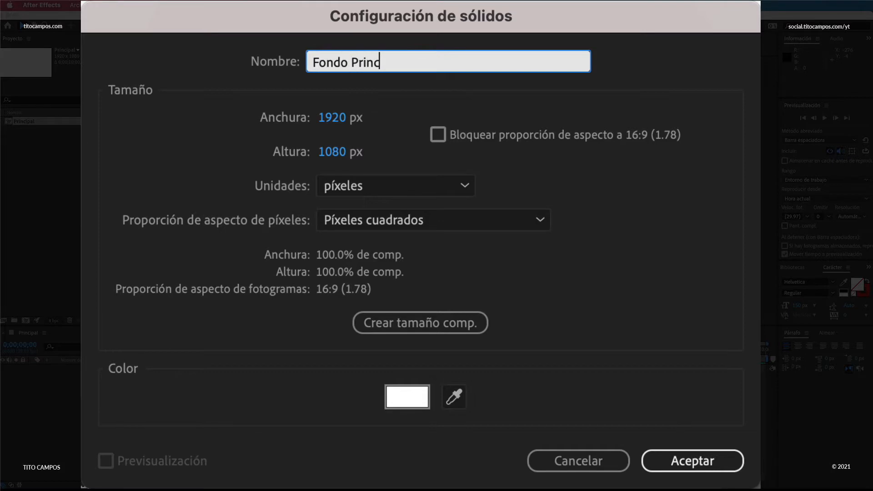
{"action": "type", "text": "ipal"}
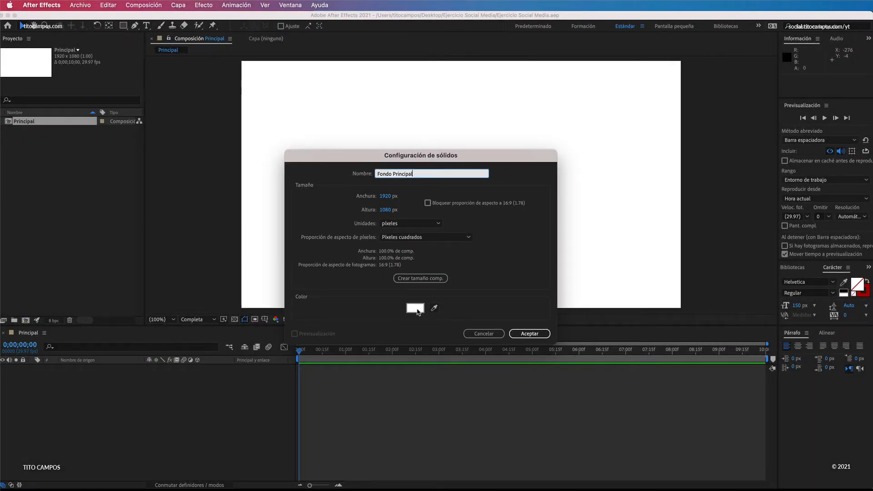
Step: Set the solid's colour to the copied hex code 1B74CC, create the layer and deselect it
{"action": "left_click", "coordinate": [416, 309]}
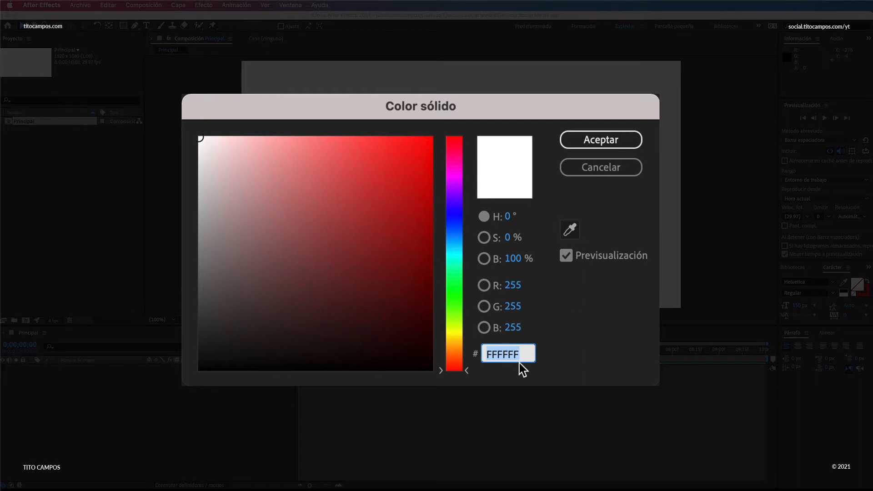
{"action": "key", "text": "super+v"}
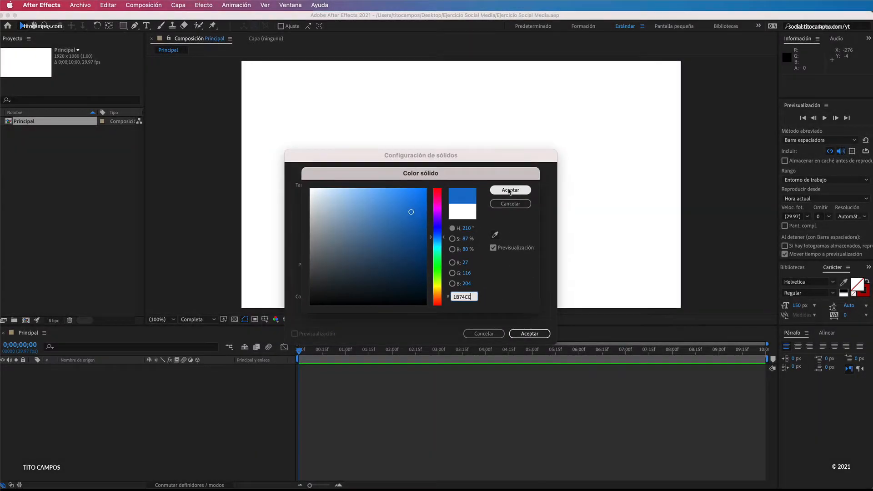
{"action": "left_click", "coordinate": [511, 190]}
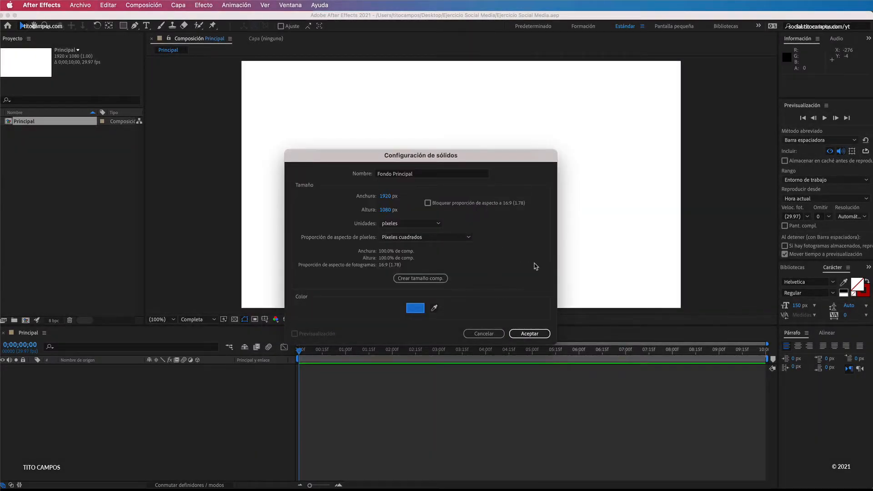
{"action": "left_click", "coordinate": [530, 334]}
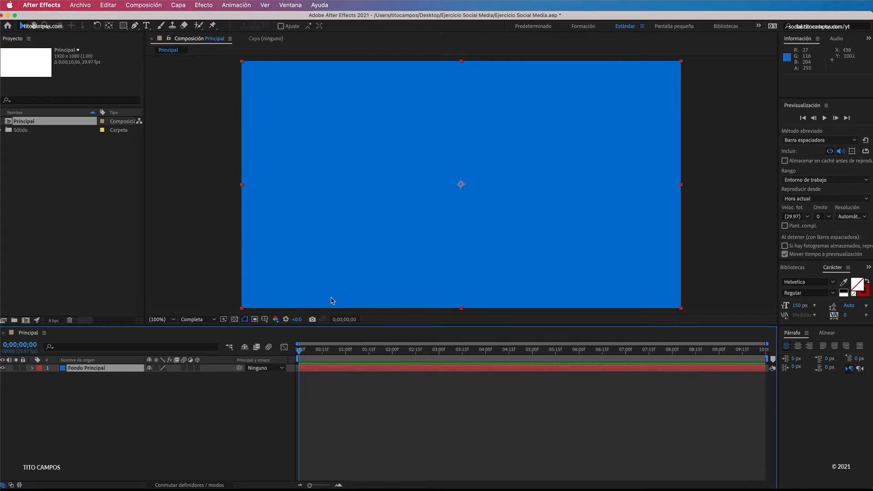
{"action": "left_click", "coordinate": [200, 291]}
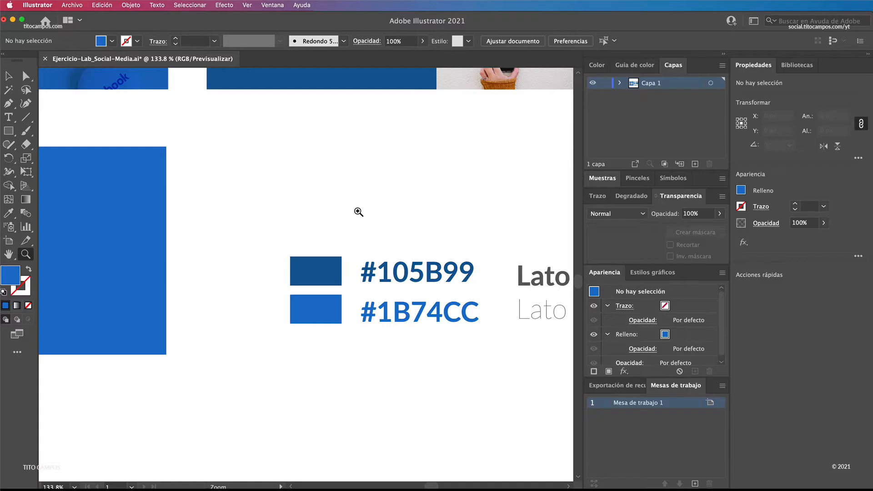
Step: Switch to Illustrator and select the darker blue rectangle behind the "Social Media" title in the storyboard's second frame
{"action": "left_click", "coordinate": [351, 212], "text": "alt"}
{"action": "left_click", "coordinate": [321, 219], "text": "alt"}
{"action": "left_click", "coordinate": [292, 238], "text": "alt"}
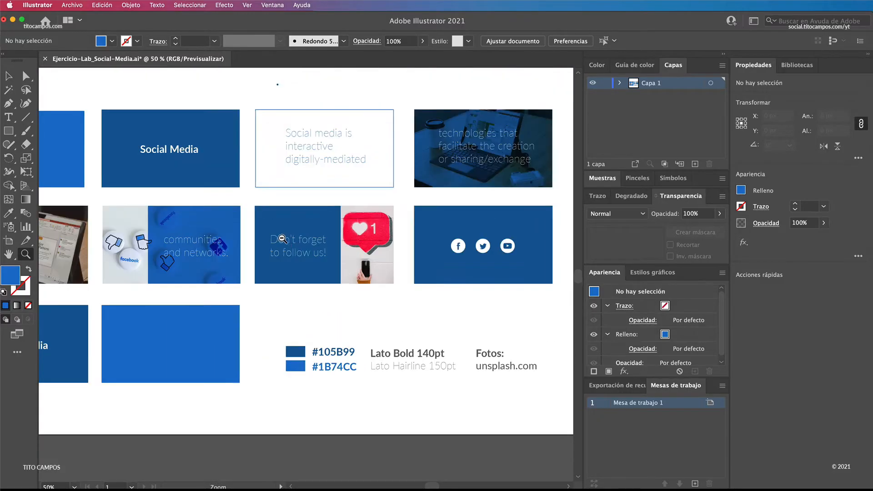
{"action": "left_click", "coordinate": [245, 223], "text": "alt"}
{"action": "left_click_drag", "start_coordinate": [225, 221], "coordinate": [322, 228]}
{"action": "left_click_drag", "start_coordinate": [349, 251], "coordinate": [300, 236]}
{"action": "key", "text": "v"}
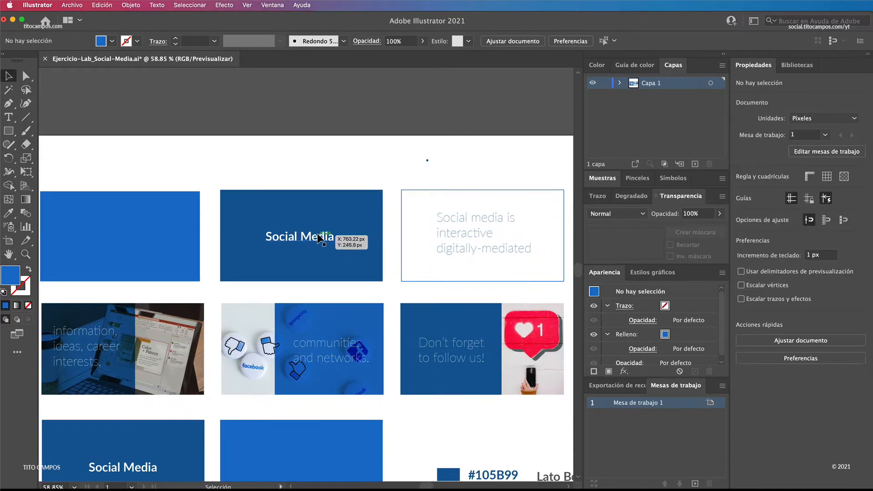
{"action": "left_click", "coordinate": [314, 211]}
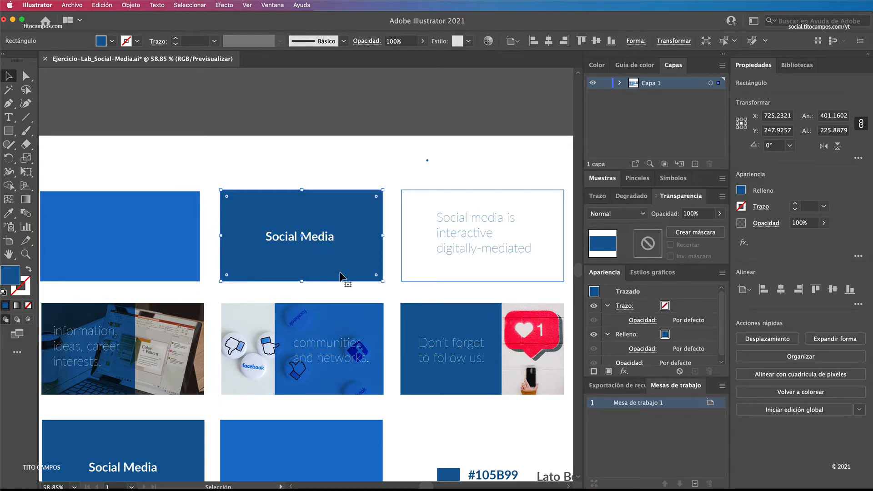
Step: Copy the darker blue's hex code, #105B99, from the notes under the storyboard
{"action": "left_click_drag", "start_coordinate": [379, 401], "coordinate": [293, 279]}
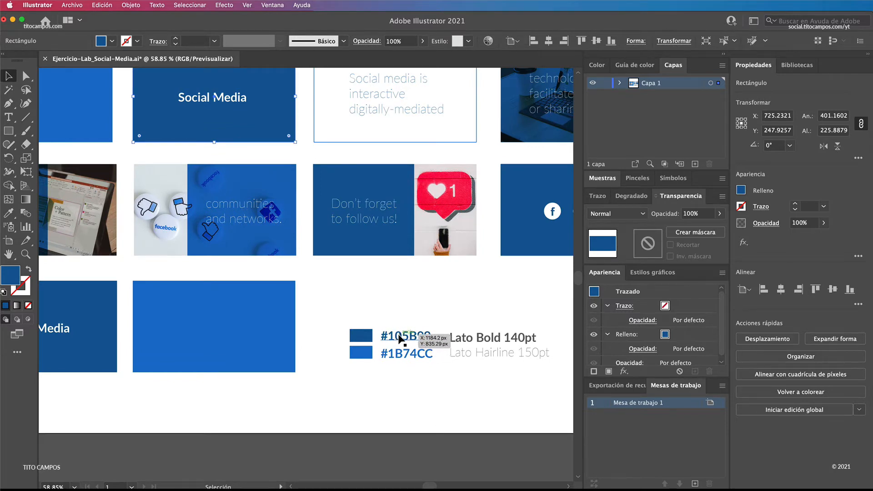
{"action": "double_click", "coordinate": [405, 337]}
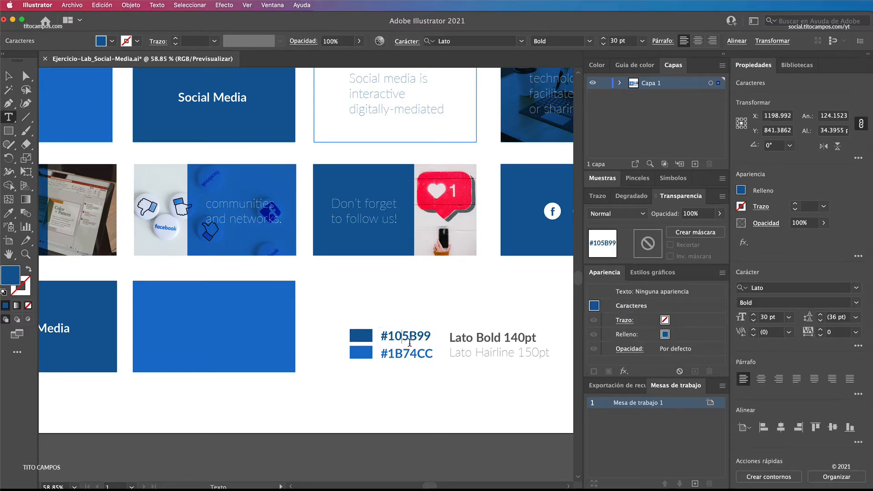
{"action": "key", "text": "super+a"}
{"action": "key", "text": "super+c"}
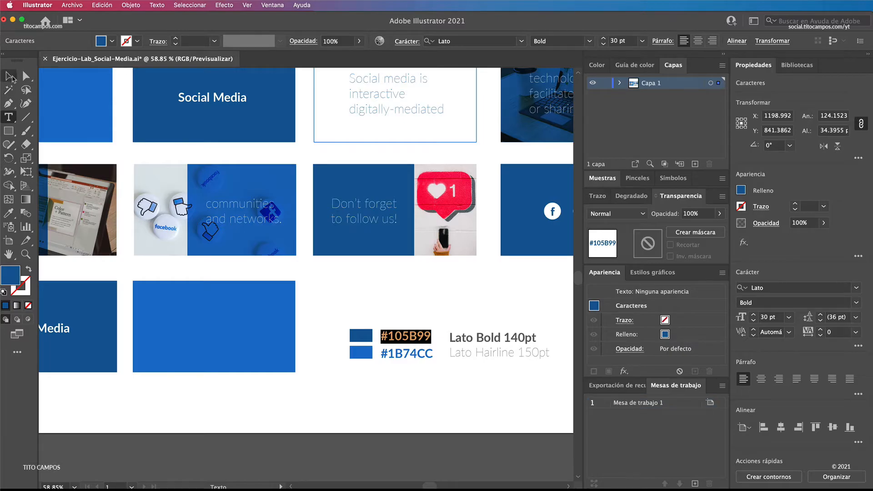
{"action": "left_click", "coordinate": [13, 77]}
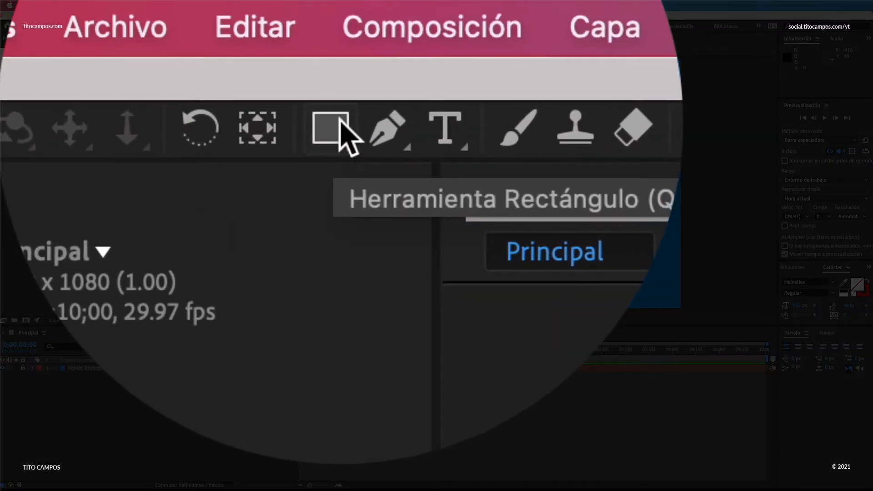
Step: Back in After Effects, activate the Rectangle tool and set the shape fill colour to the copied hex code 105B99
{"action": "left_click", "coordinate": [339, 121]}
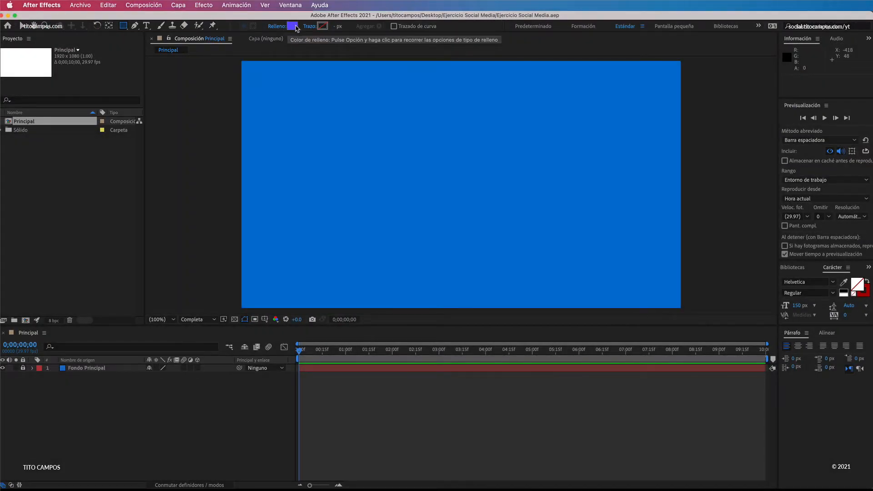
{"action": "left_click", "coordinate": [293, 26]}
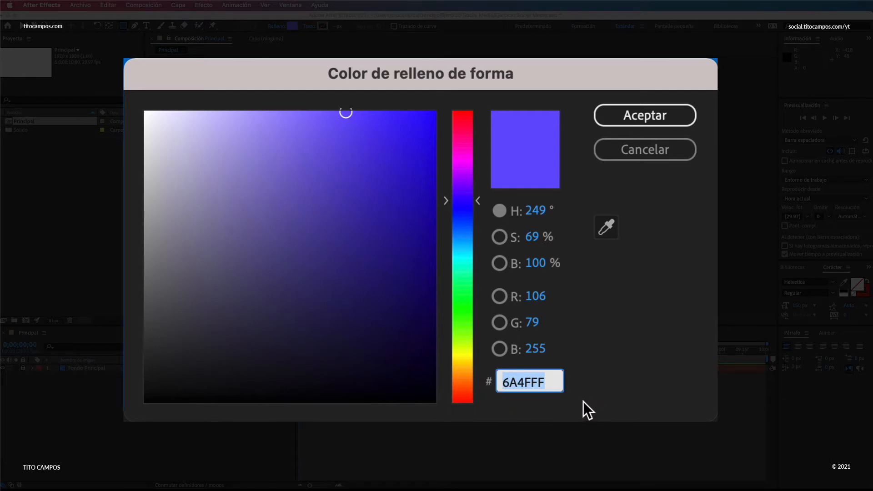
{"action": "key", "text": "super+v"}
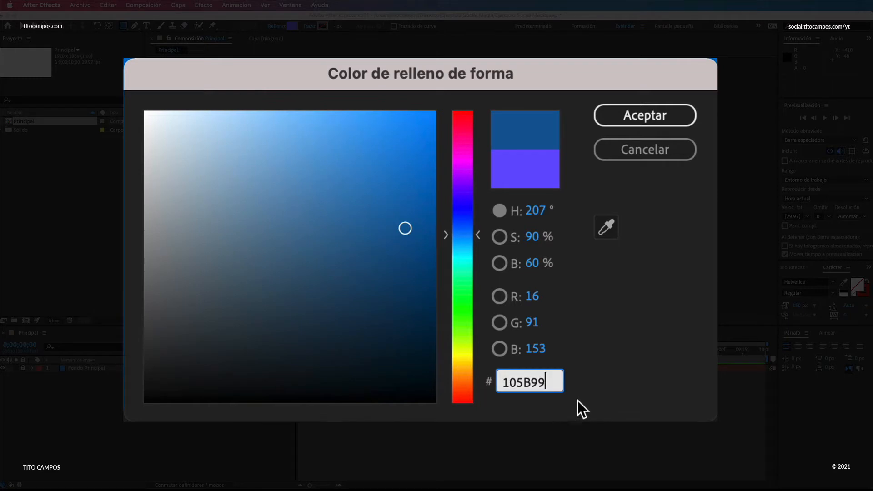
{"action": "left_click", "coordinate": [638, 106]}
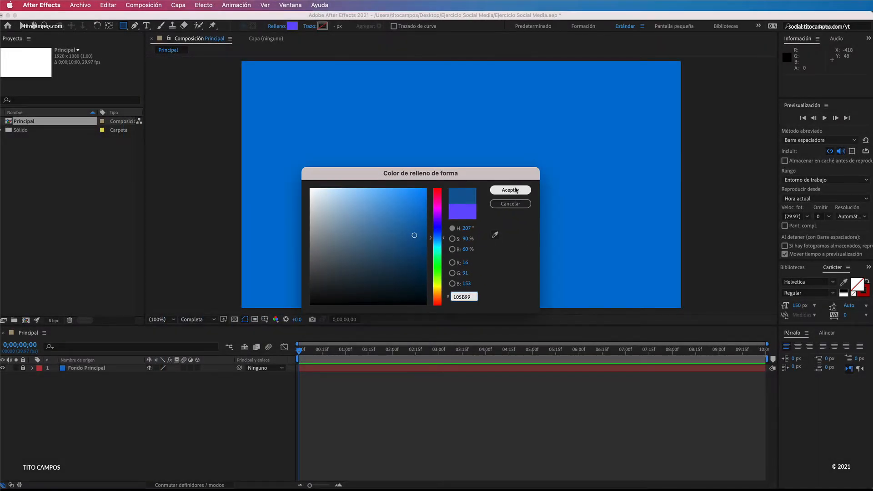
{"action": "left_click", "coordinate": [516, 191]}
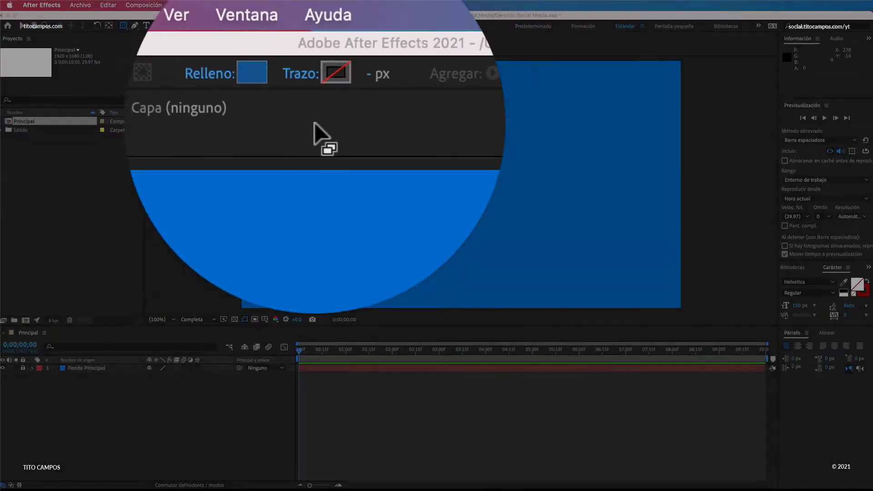
Step: Set the shape stroke to none and draw a rectangle about 1980 by 1117 px that covers the whole composition
{"action": "left_click", "coordinate": [341, 146]}
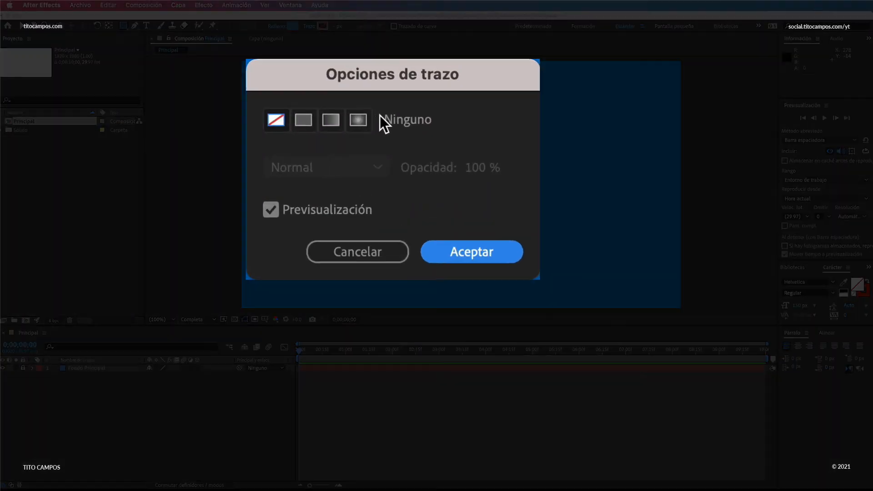
{"action": "left_click", "coordinate": [276, 119]}
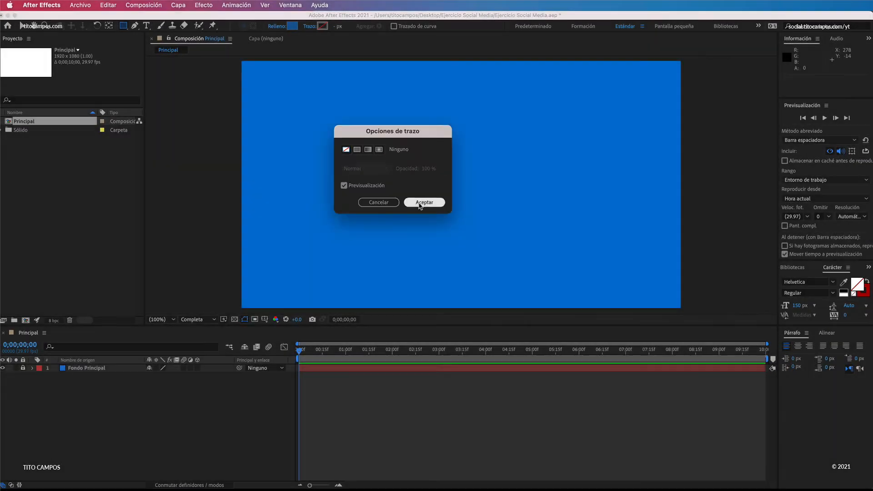
{"action": "left_click", "coordinate": [425, 253]}
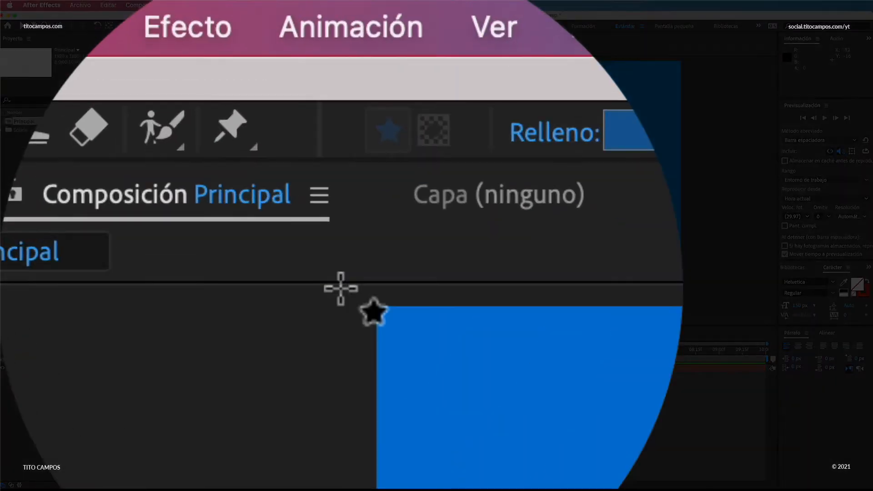
{"action": "left_click_drag", "start_coordinate": [341, 286], "coordinate": [688, 312]}
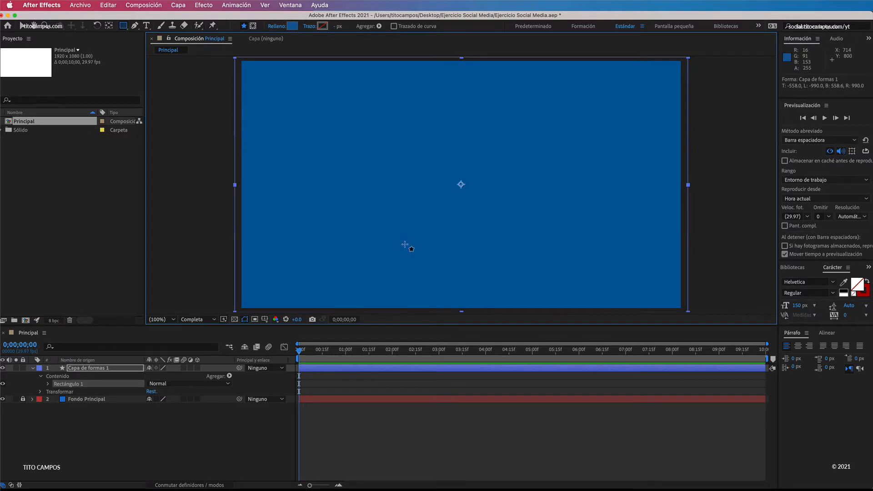
Step: Try moving the rectangle sideways over the background, and undo the move
{"action": "key", "text": "v"}
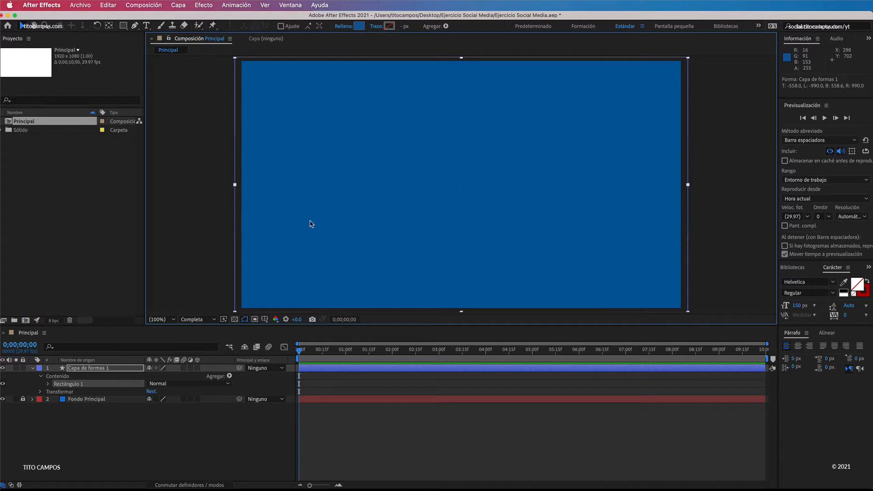
{"action": "left_click_drag", "start_coordinate": [311, 224], "coordinate": [366, 224]}
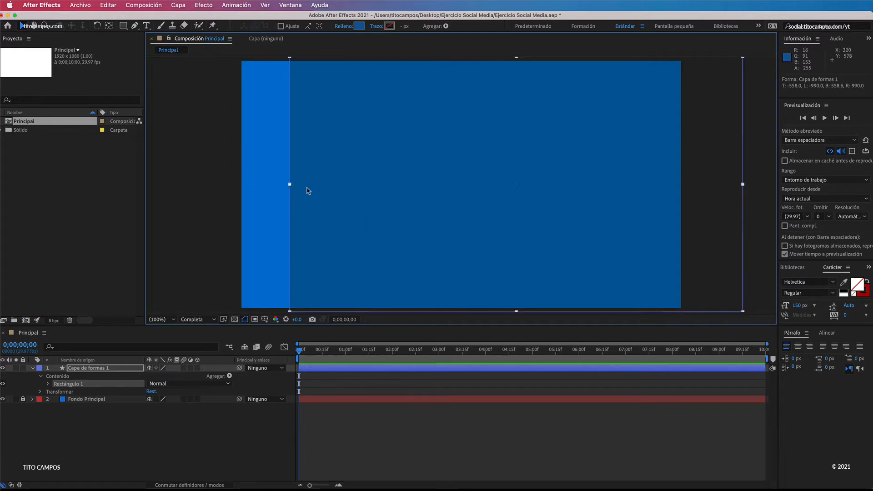
{"action": "key", "text": "super+z"}
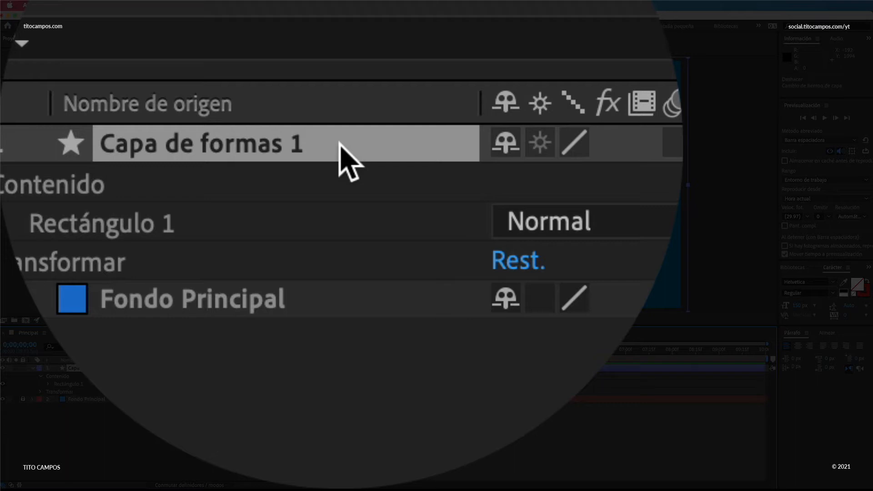
Step: Rename the new shape layer as Fondo Secundario
{"action": "key", "text": "Return"}
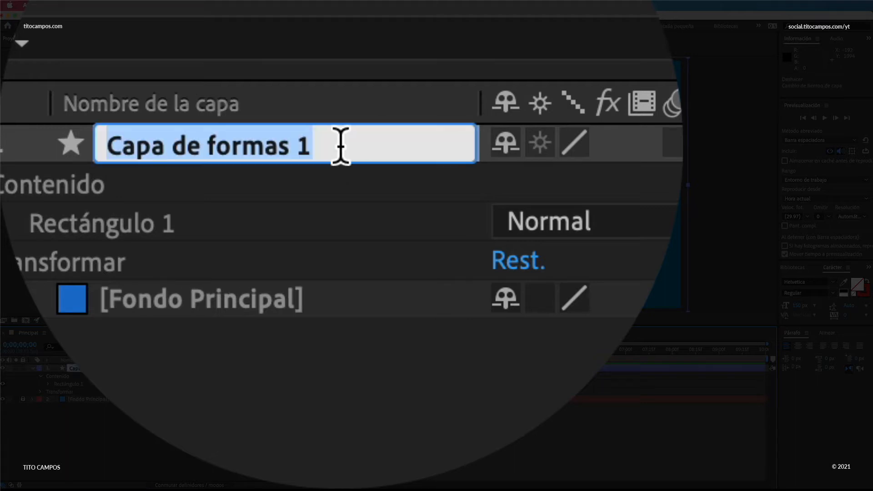
{"action": "type", "text": "FO"}
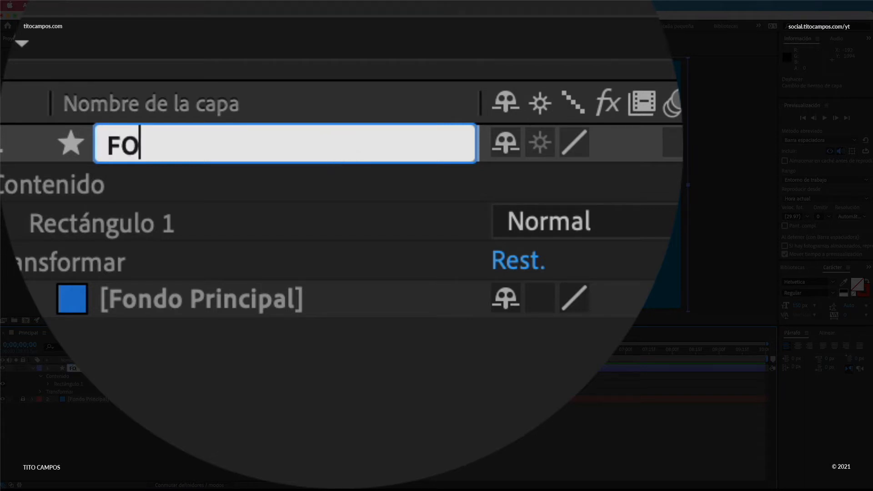
{"action": "key", "text": "BackSpace"}
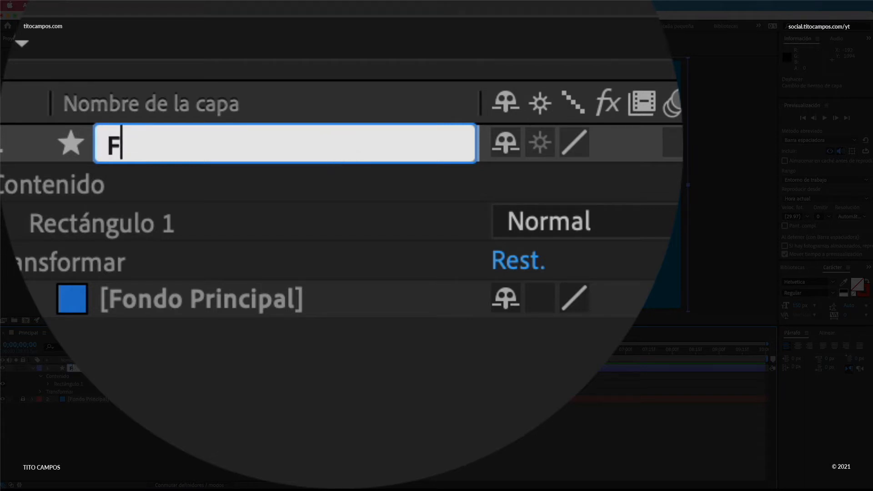
{"action": "type", "text": "ondo Secundario"}
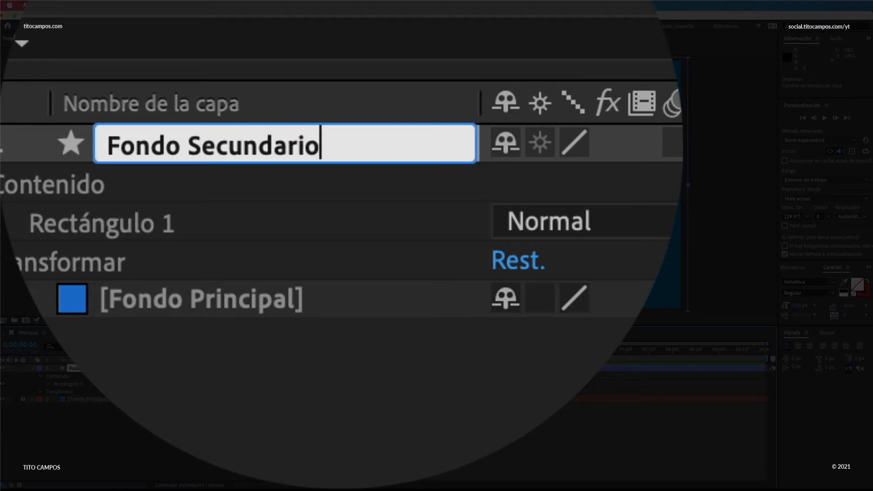
{"action": "key", "text": "Return"}
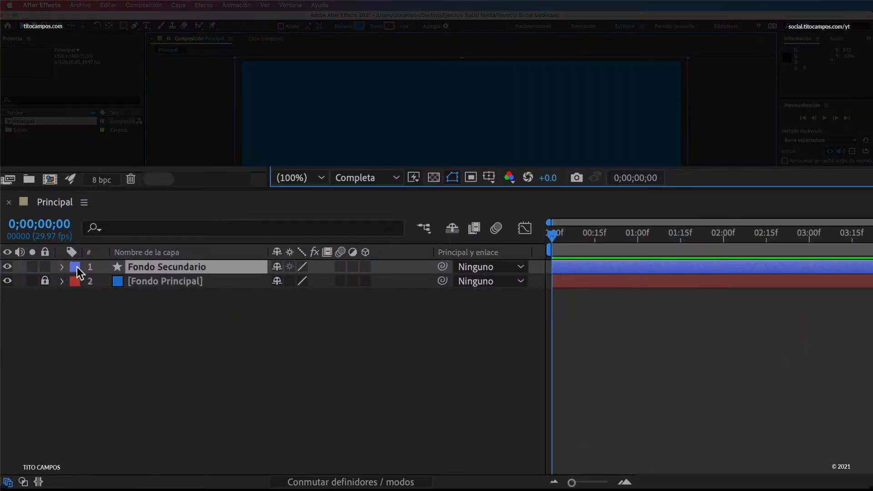
Step: Expand the Fondo Secundario layer's transform properties and set a Position keyframe at 0;00;00;15
{"action": "left_click", "coordinate": [62, 266]}
{"action": "left_click", "coordinate": [77, 281]}
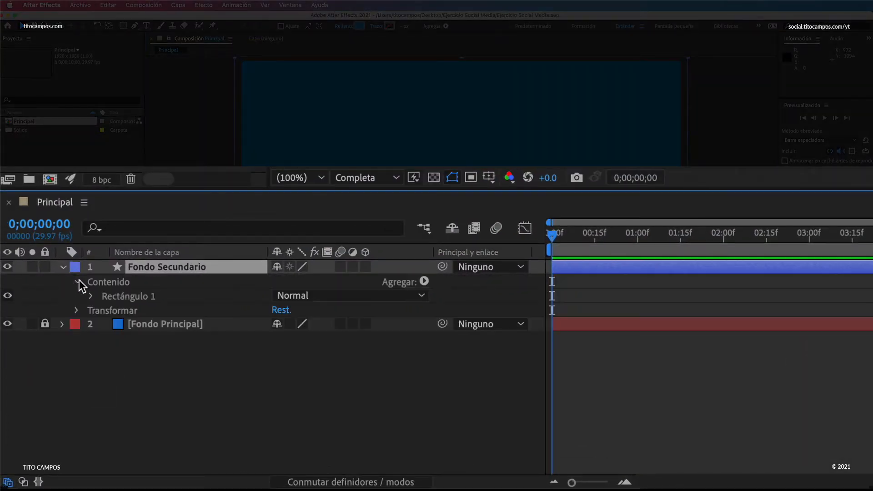
{"action": "left_click", "coordinate": [77, 309]}
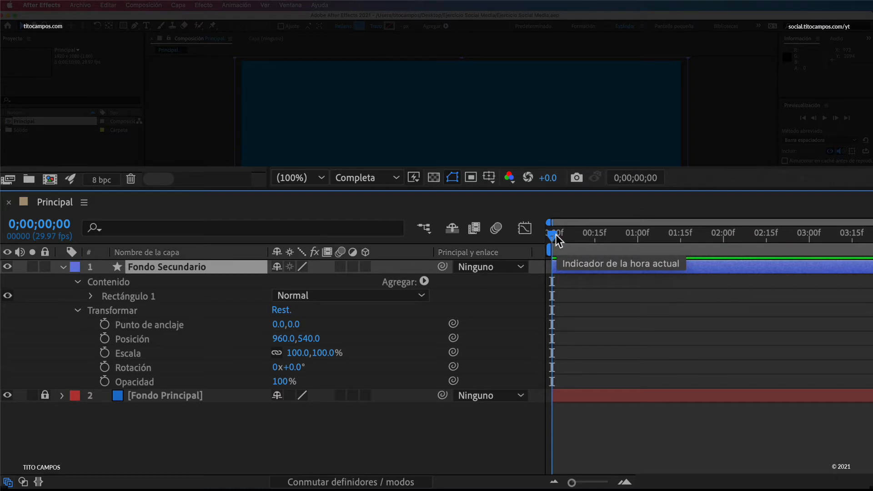
{"action": "left_click_drag", "start_coordinate": [553, 236], "coordinate": [596, 236]}
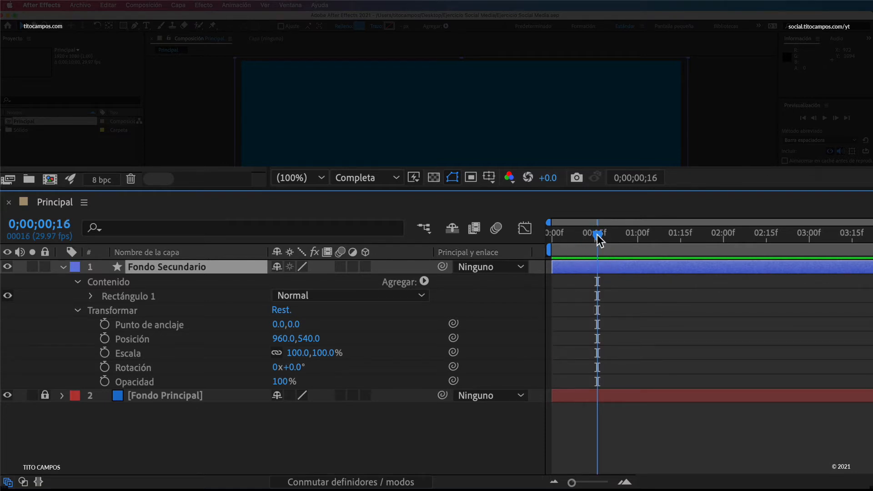
{"action": "left_click_drag", "start_coordinate": [596, 234], "coordinate": [596, 235]}
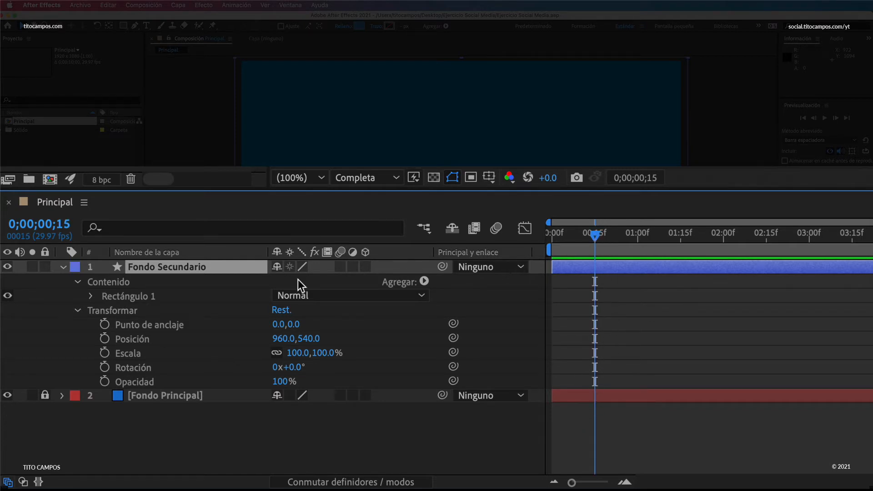
{"action": "left_click", "coordinate": [105, 338]}
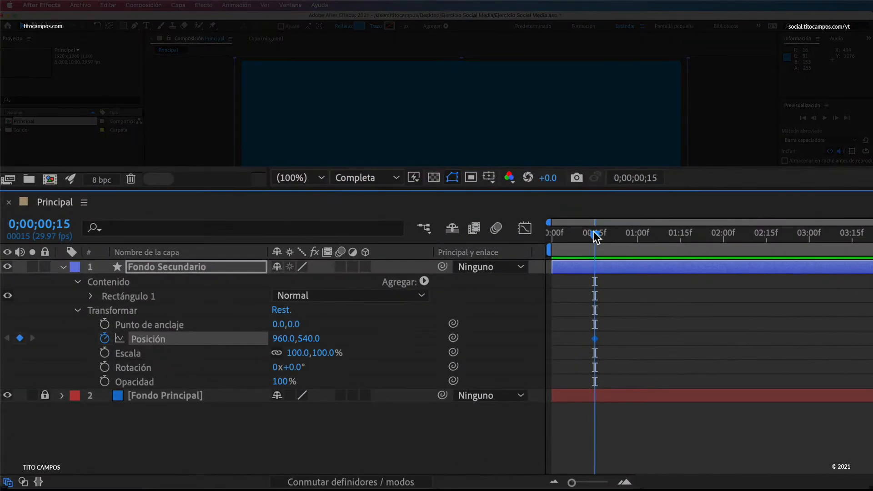
Step: At 0;00;00;00, move Fondo Secundario horizontally out past the frame's right edge to position 2942, 540 and preview the animation
{"action": "left_click_drag", "start_coordinate": [594, 236], "coordinate": [546, 236]}
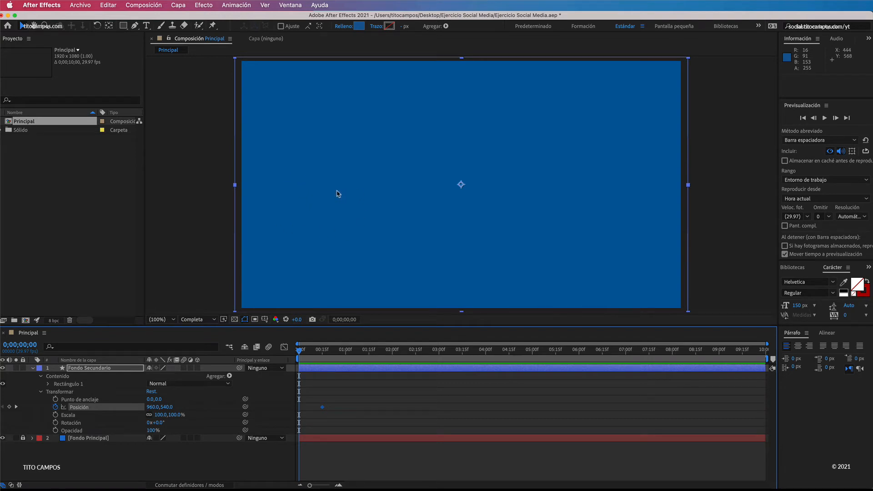
{"action": "left_click_drag", "start_coordinate": [319, 190], "coordinate": [774, 242]}
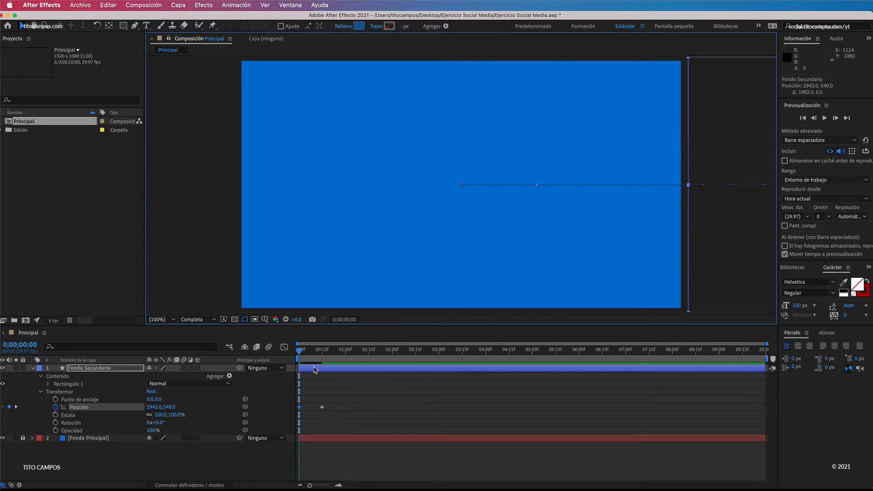
{"action": "key", "text": "space"}
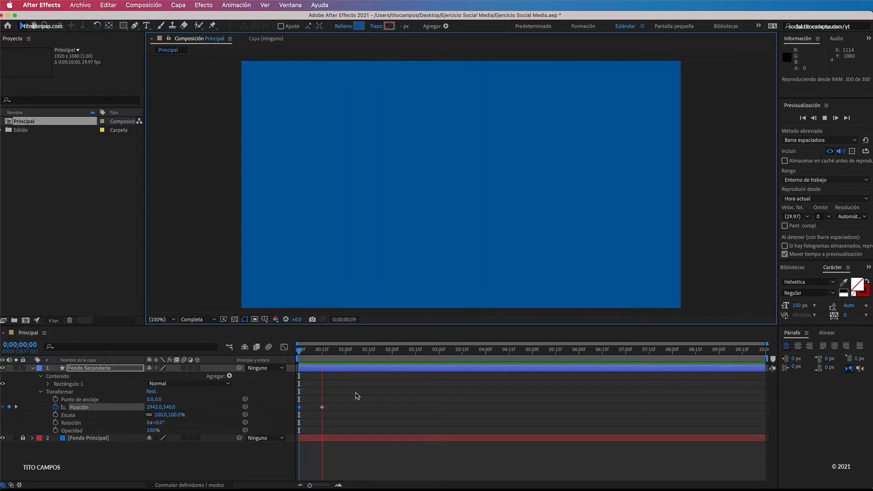
{"action": "left_click", "coordinate": [303, 351]}
{"action": "left_click_drag", "start_coordinate": [302, 353], "coordinate": [295, 353]}
{"action": "key", "text": "space"}
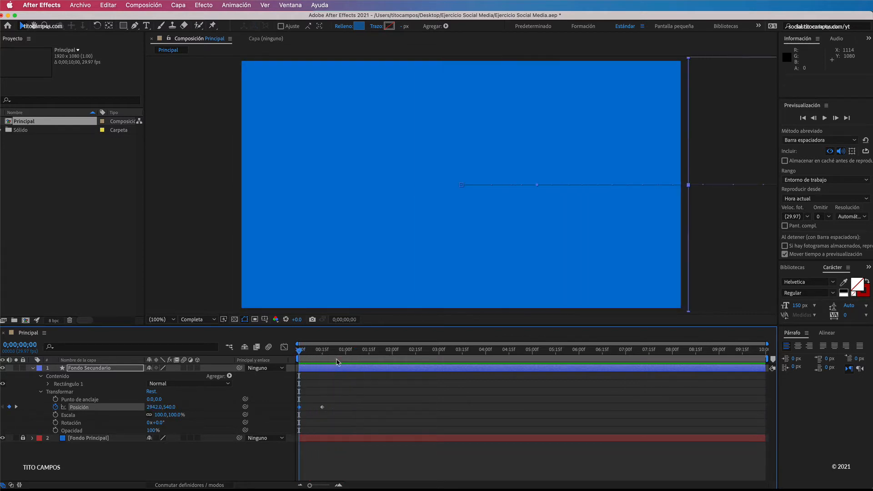
{"action": "key", "text": "space"}
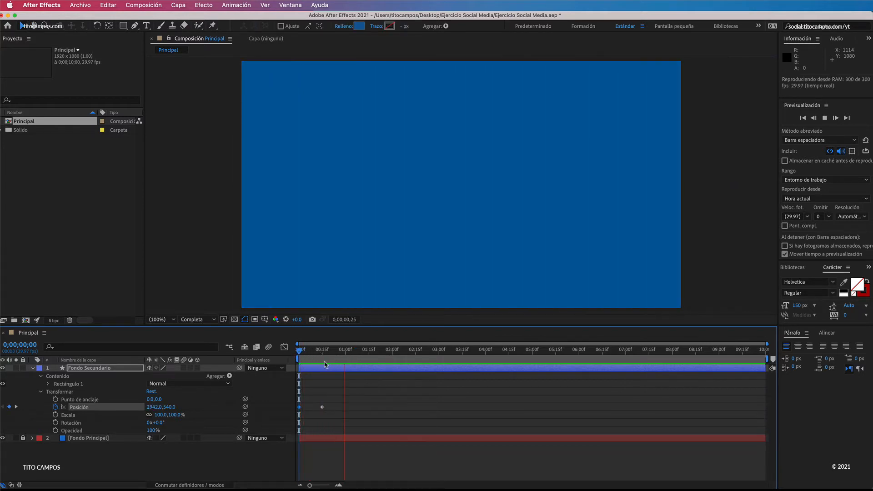
Step: Apply Easy Ease (Desacelerac./Acelerac. suave) to both Position keyframes of the Fondo Secundario layer
{"action": "left_click", "coordinate": [322, 351]}
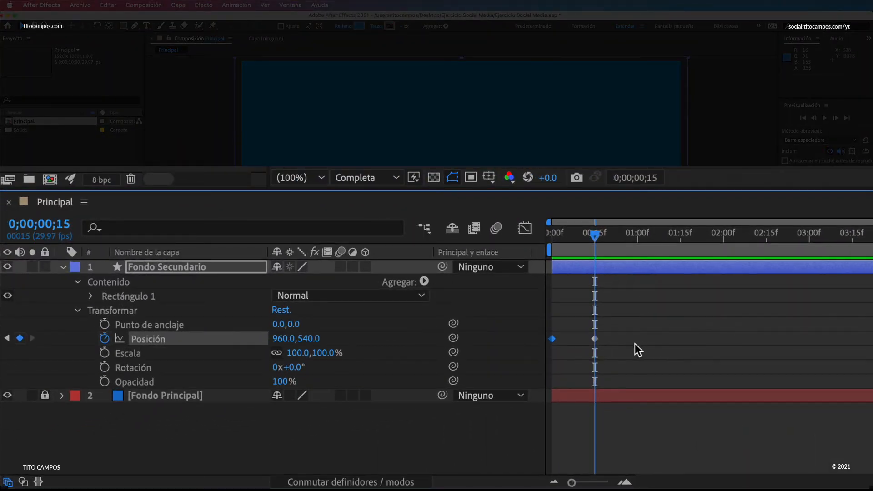
{"action": "left_click", "coordinate": [654, 309]}
{"action": "left_click_drag", "start_coordinate": [630, 324], "coordinate": [529, 359]}
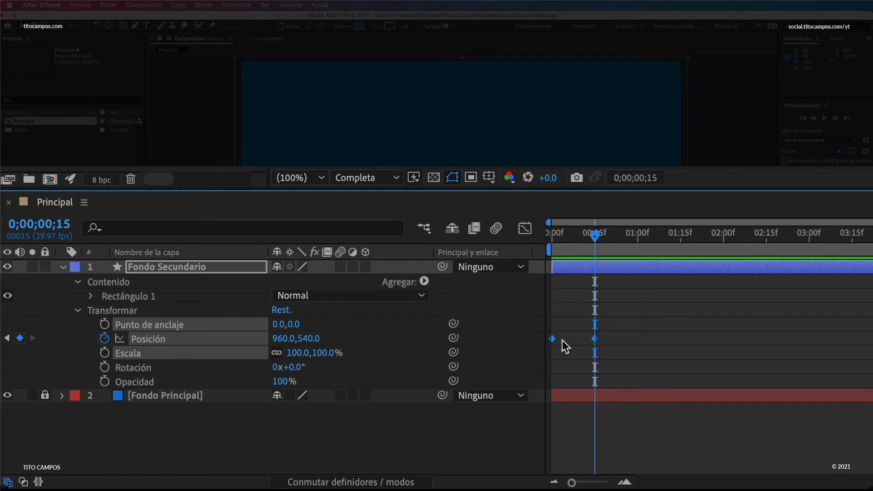
{"action": "right_click", "coordinate": [594, 339]}
{"action": "mouse_move", "coordinate": [187, 316]}
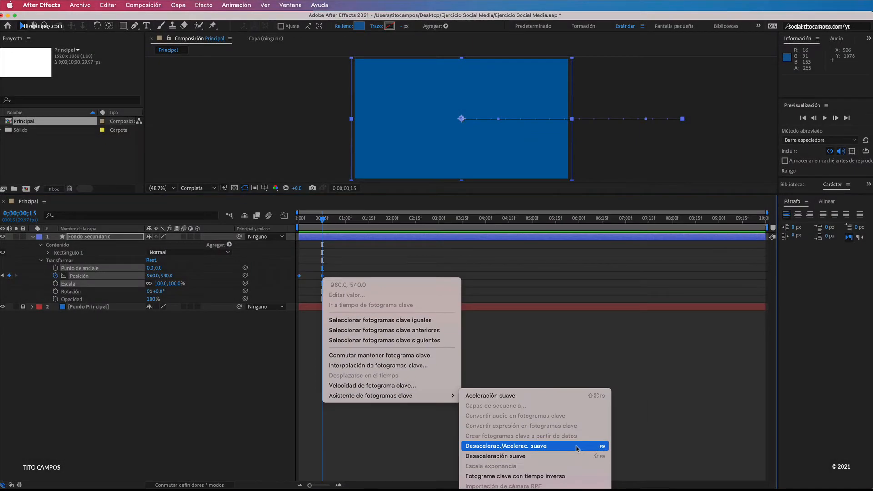
{"action": "left_click", "coordinate": [640, 408]}
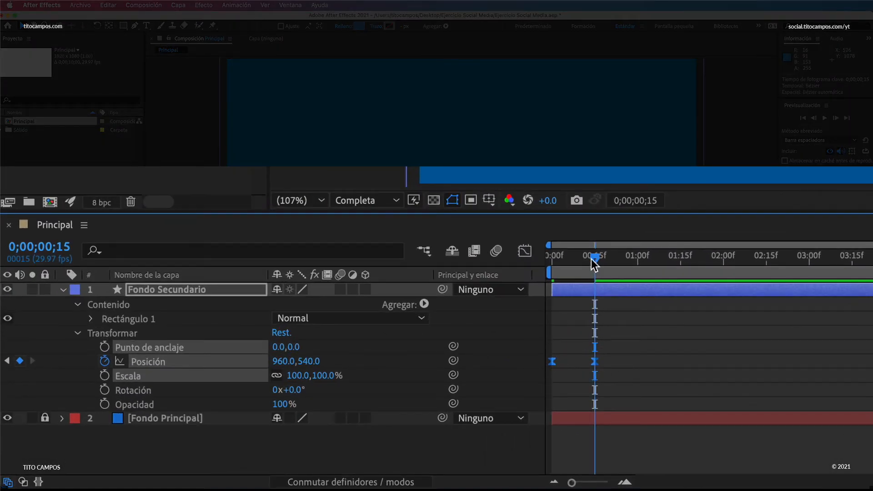
Step: Preview the eased slide-in of Fondo Secundario several times from 0;00;00;00
{"action": "left_click_drag", "start_coordinate": [591, 259], "coordinate": [552, 257]}
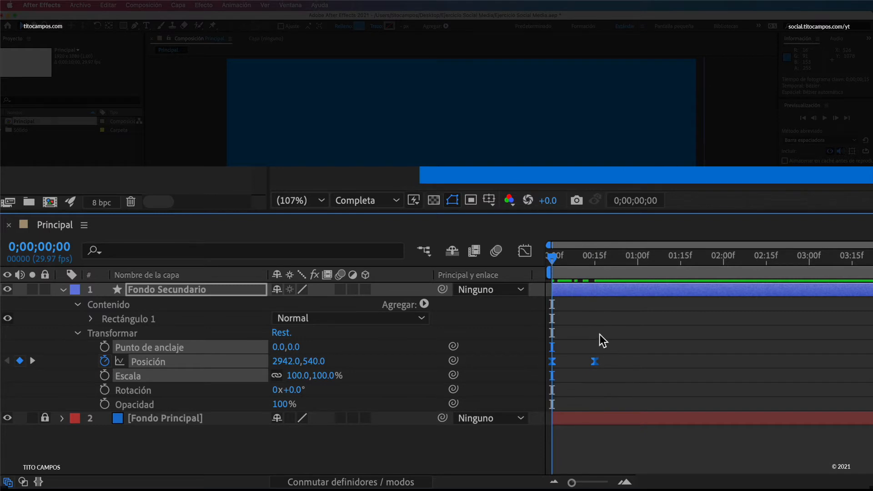
{"action": "key", "text": "space"}
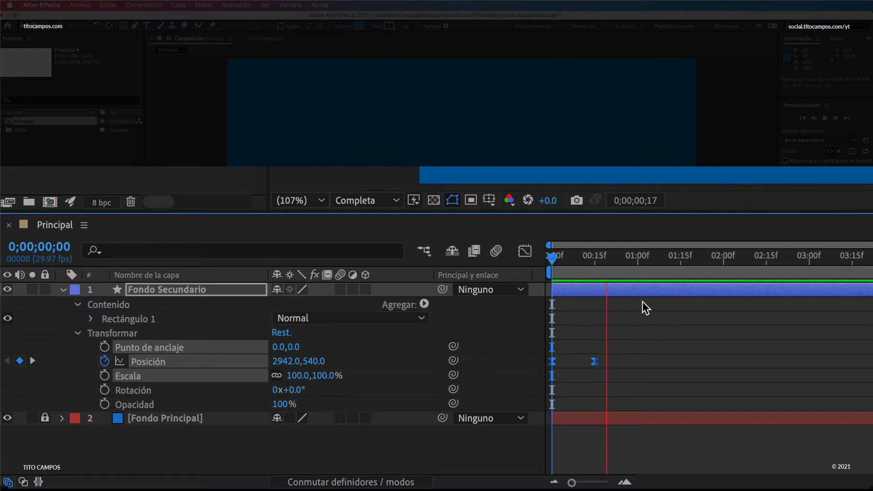
{"action": "left_click_drag", "start_coordinate": [587, 257], "coordinate": [538, 262]}
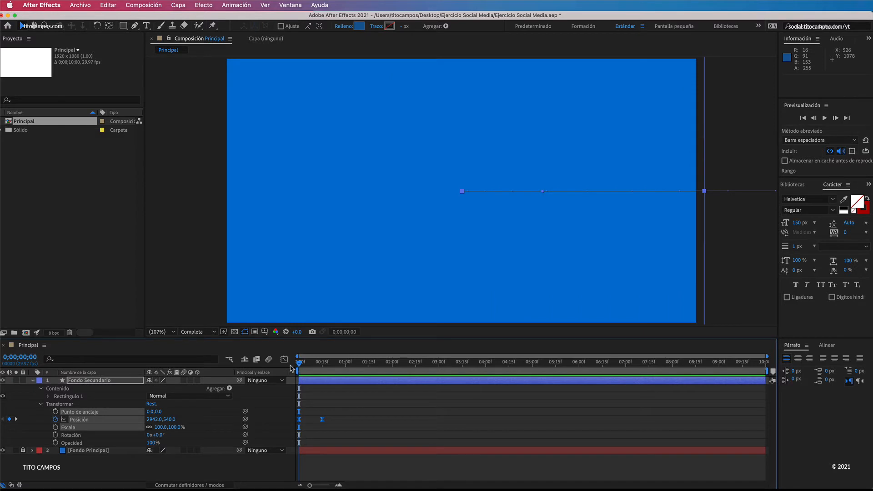
{"action": "left_click", "coordinate": [312, 400]}
{"action": "key", "text": "space"}
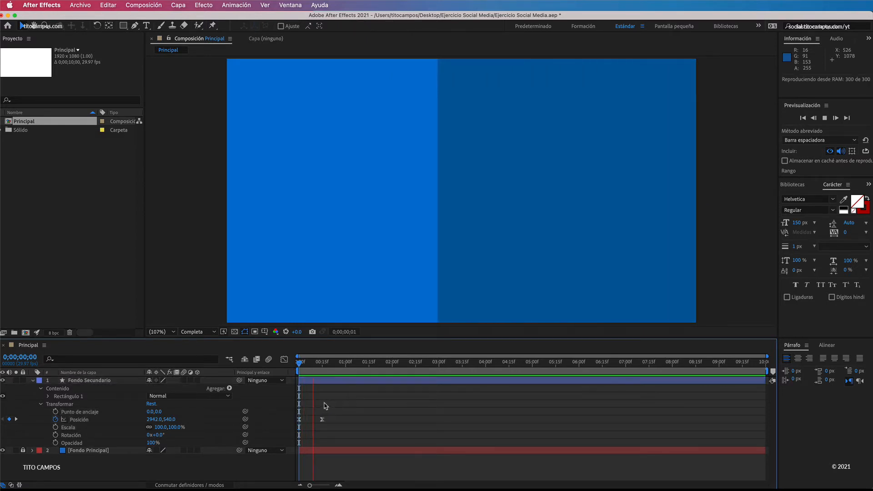
{"action": "key", "text": "space"}
{"action": "mouse_move", "coordinate": [300, 364]}
{"action": "left_mouse_down"}
{"action": "mouse_move", "coordinate": [325, 366]}
{"action": "mouse_move", "coordinate": [299, 364]}
{"action": "left_mouse_up"}
{"action": "key", "text": "space"}
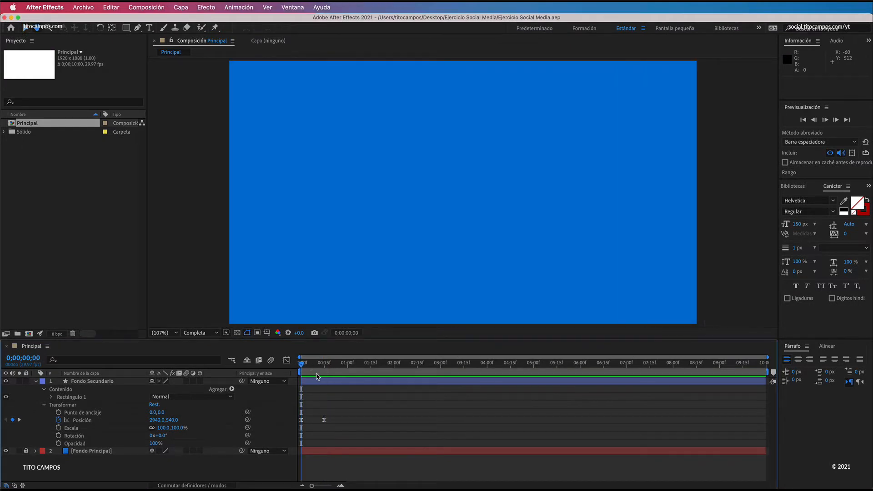
{"action": "key", "text": "space"}
Step: Go to 0;00;00;15, then collapse the Fondo Secundario layer's properties and lock the layer
{"action": "left_click_drag", "start_coordinate": [300, 368], "coordinate": [324, 365]}
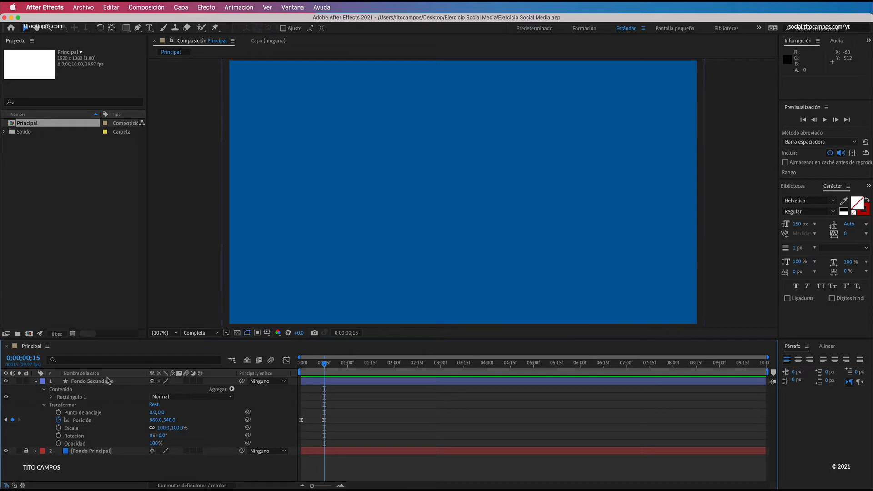
{"action": "left_click", "coordinate": [122, 381]}
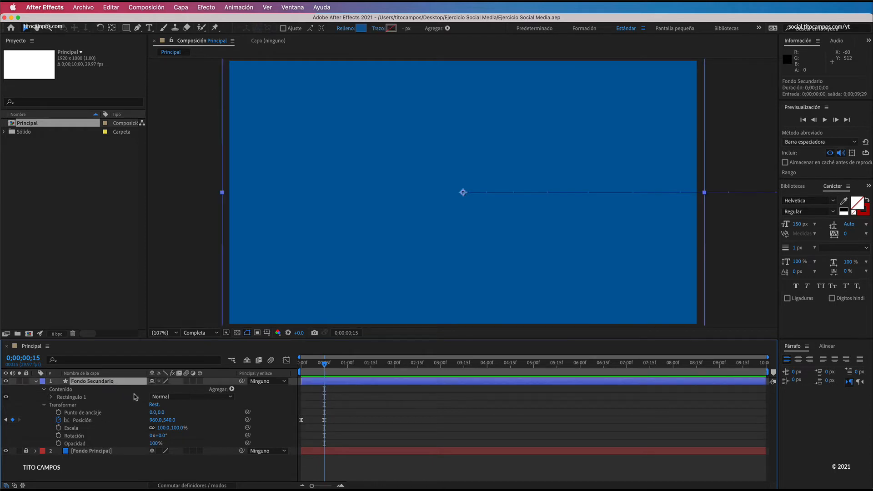
{"action": "left_click", "coordinate": [36, 382]}
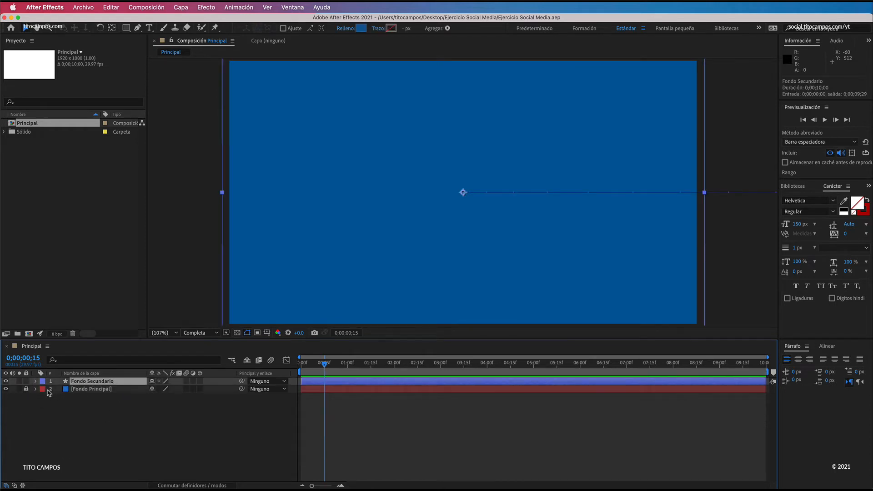
{"action": "left_click", "coordinate": [25, 381]}
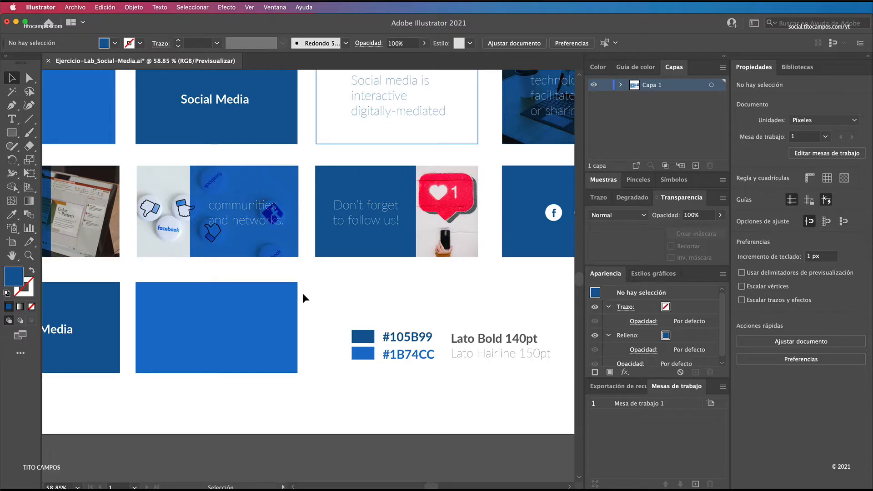
Step: Switch to Illustrator and copy the white Social Media text from the storyboard's dark blue title frame
{"action": "scroll", "coordinate": [273, 251], "scroll_direction": "up", "scroll_amount": 5}
{"action": "scroll", "coordinate": [273, 250], "scroll_direction": "left", "scroll_amount": 3}
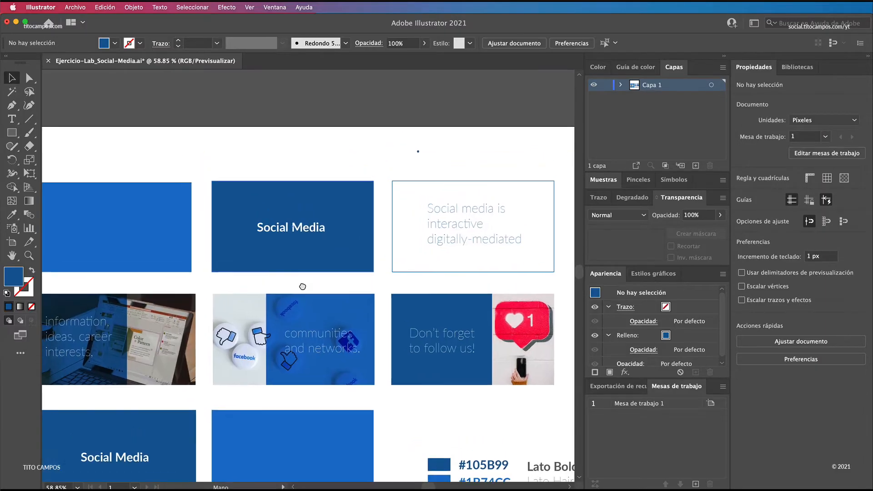
{"action": "left_click", "coordinate": [306, 227]}
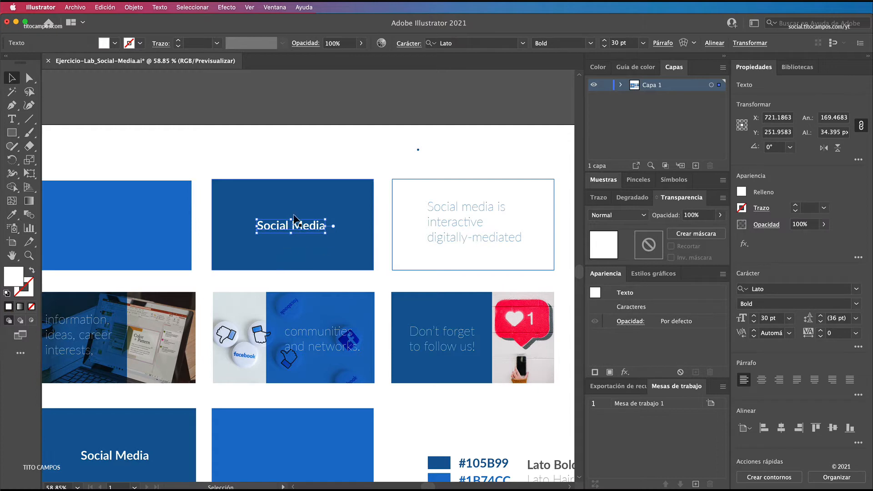
{"action": "left_click", "coordinate": [313, 146]}
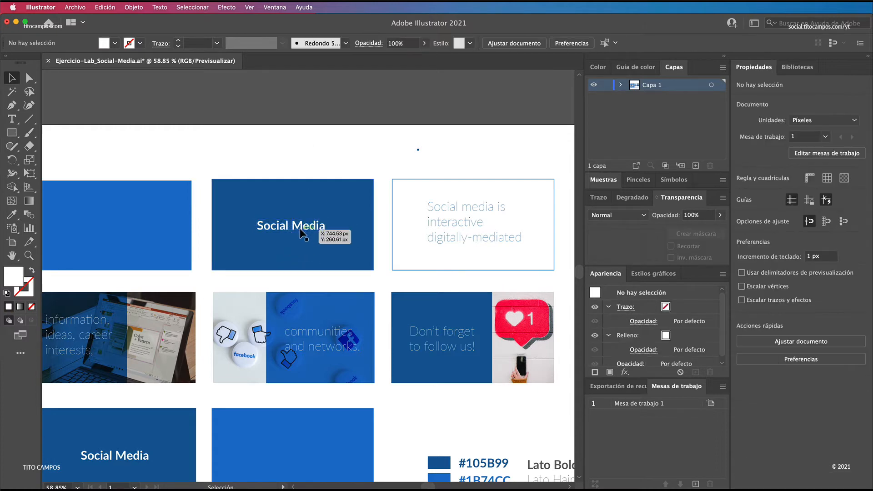
{"action": "left_click", "coordinate": [301, 230]}
{"action": "scroll", "coordinate": [318, 272], "scroll_direction": "down", "scroll_amount": 3}
{"action": "scroll", "coordinate": [319, 273], "scroll_direction": "right", "scroll_amount": 4}
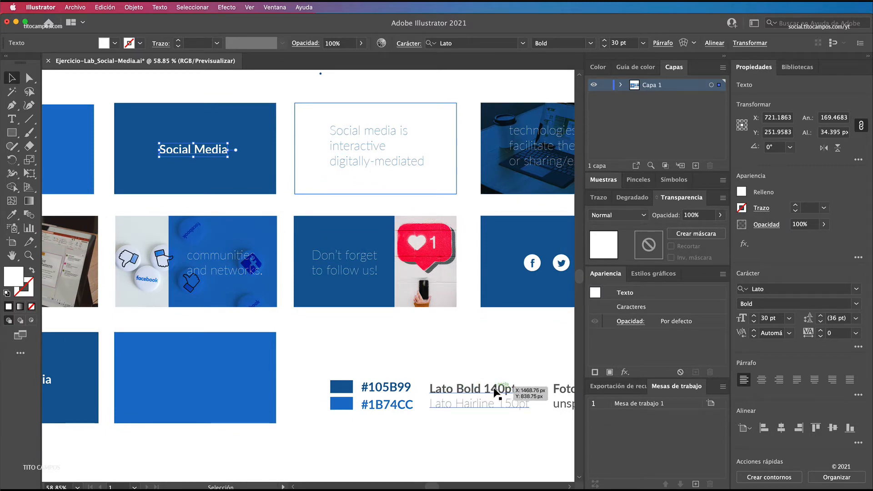
{"action": "triple_click", "coordinate": [208, 155]}
{"action": "key", "text": "super+c"}
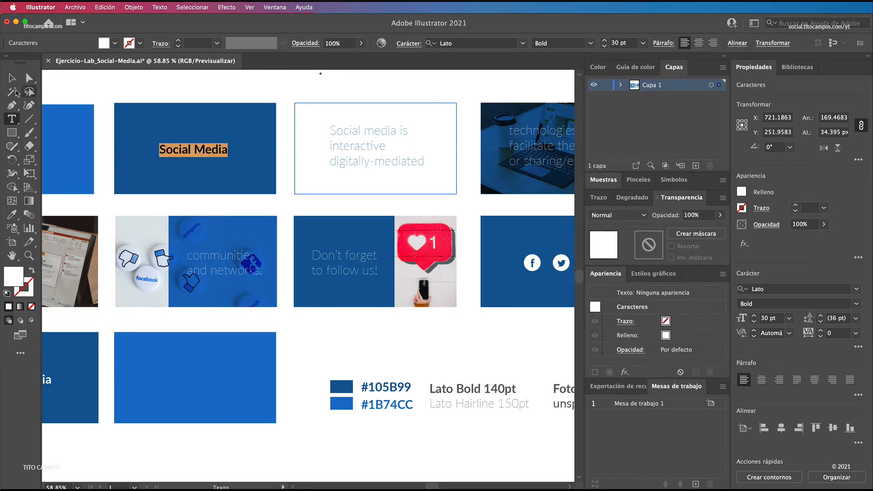
{"action": "left_click", "coordinate": [12, 78]}
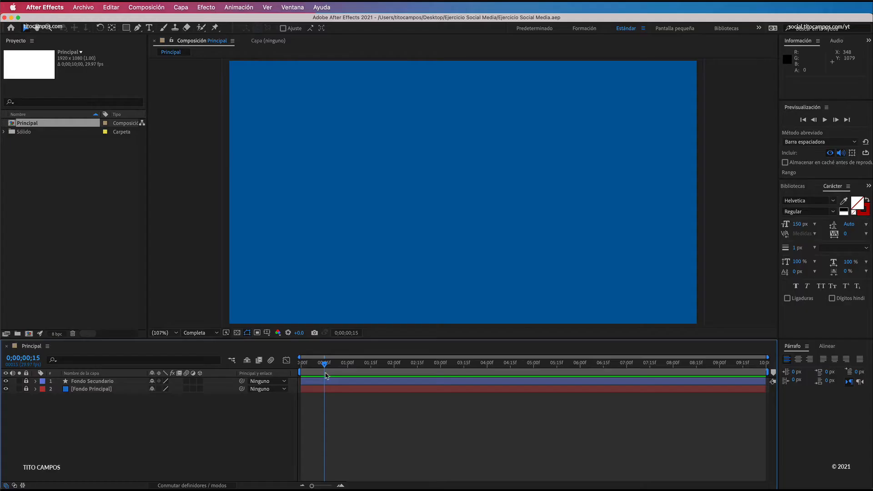
Step: Return to After Effects and, at 0;00;00;00, create a text layer over the background containing the copied Social Media text
{"action": "left_click", "coordinate": [303, 366]}
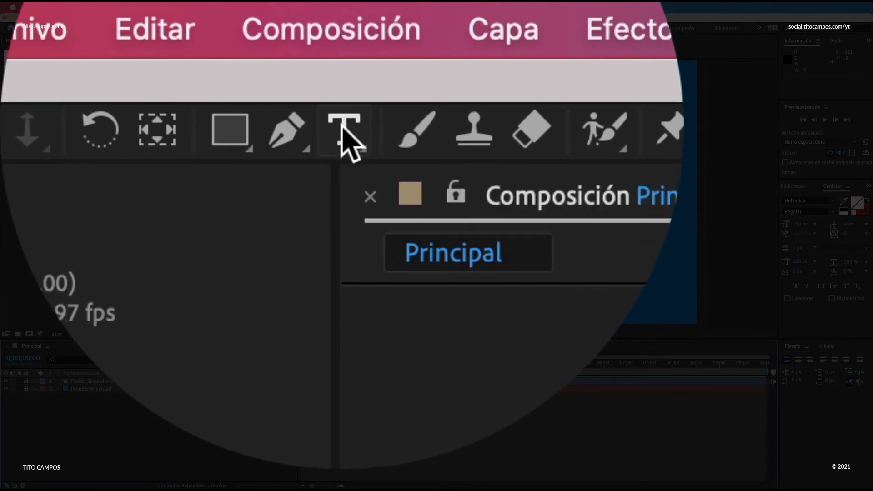
{"action": "left_click", "coordinate": [344, 131]}
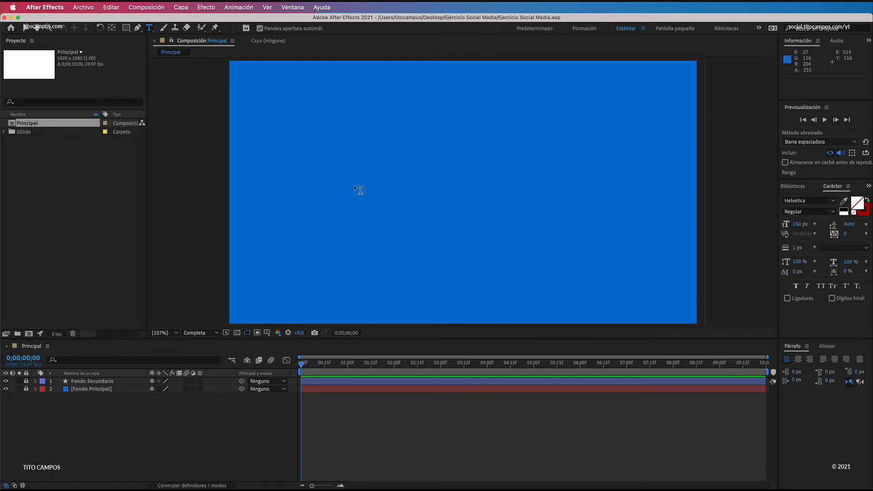
{"action": "left_click", "coordinate": [348, 186]}
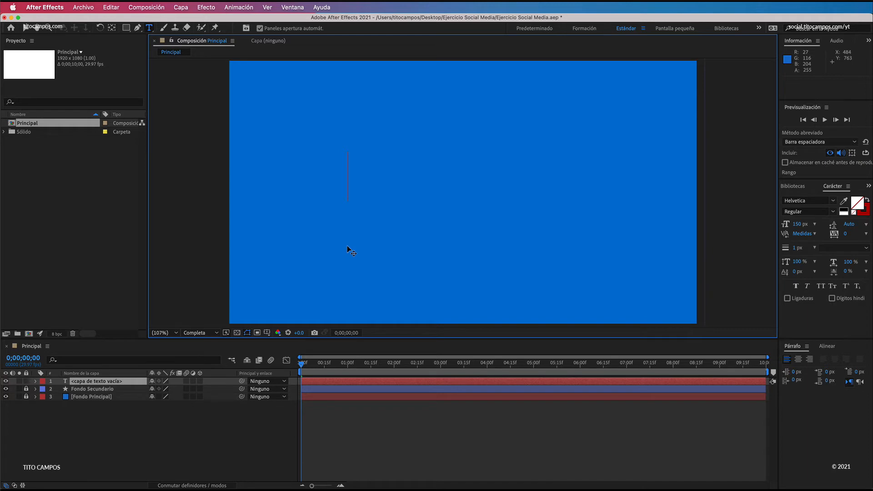
{"action": "key", "text": "super+v"}
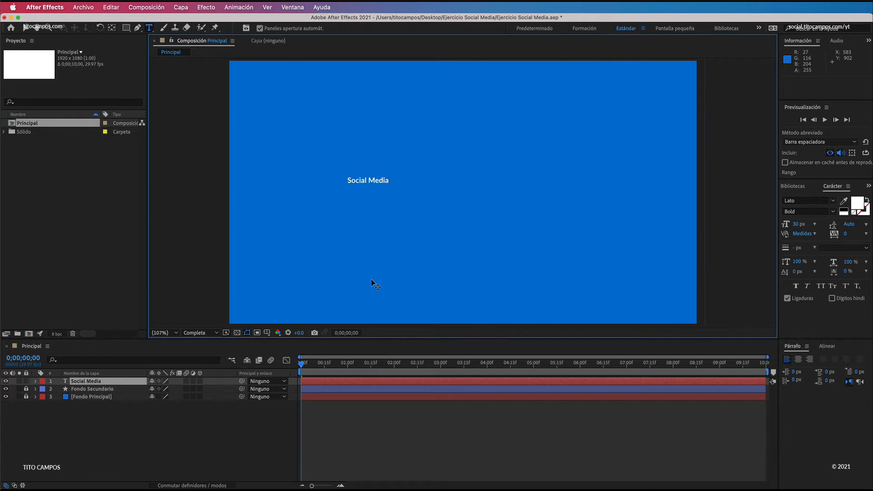
Step: Format the whole Social Media text in Lato Bold with a font size of 150 px
{"action": "key", "text": "super+a"}
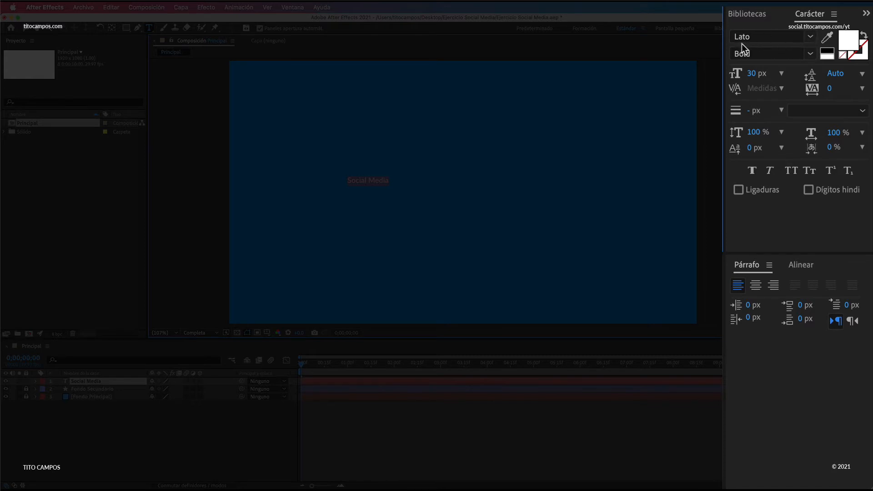
{"action": "left_click", "coordinate": [808, 54]}
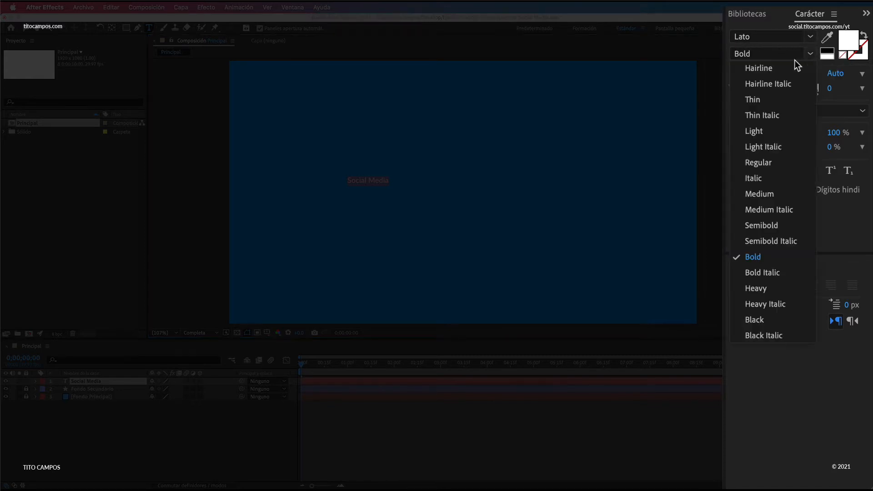
{"action": "left_click", "coordinate": [764, 257]}
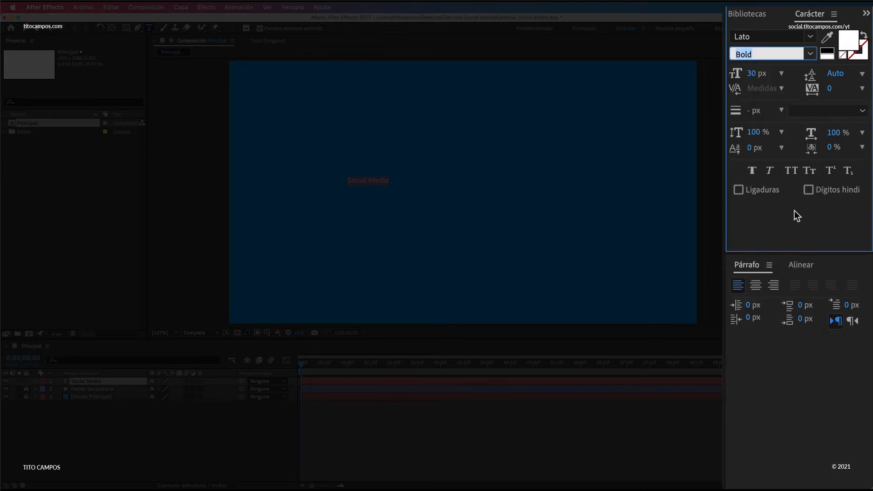
{"action": "left_click", "coordinate": [751, 74]}
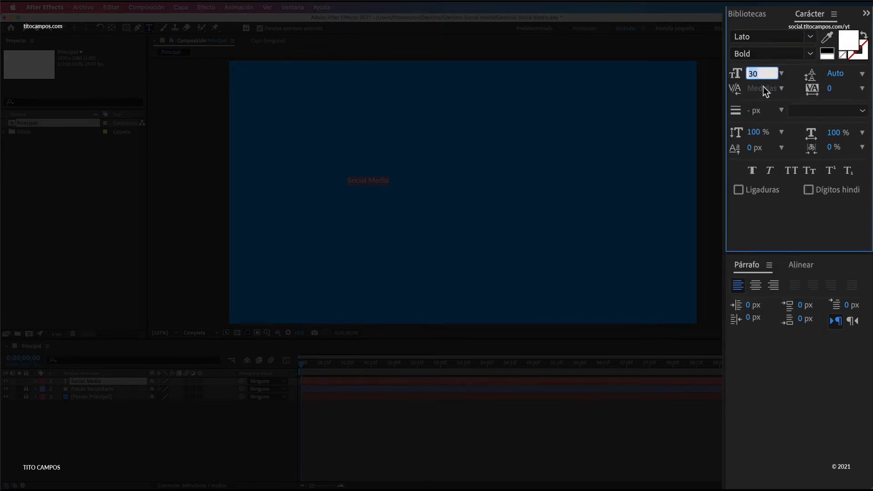
{"action": "type", "text": "1"}
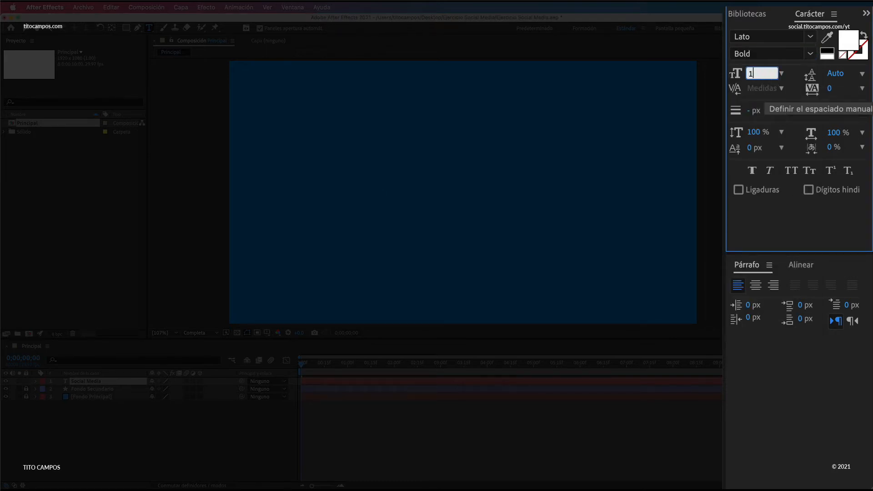
{"action": "type", "text": "50"}
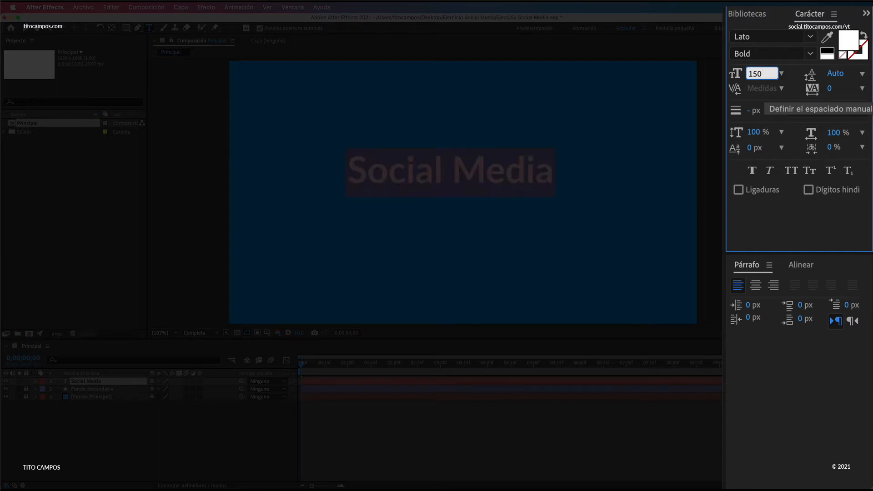
Step: Set the Social Media text's fill colour to pure white, FFFFFF
{"action": "left_click", "coordinate": [846, 46]}
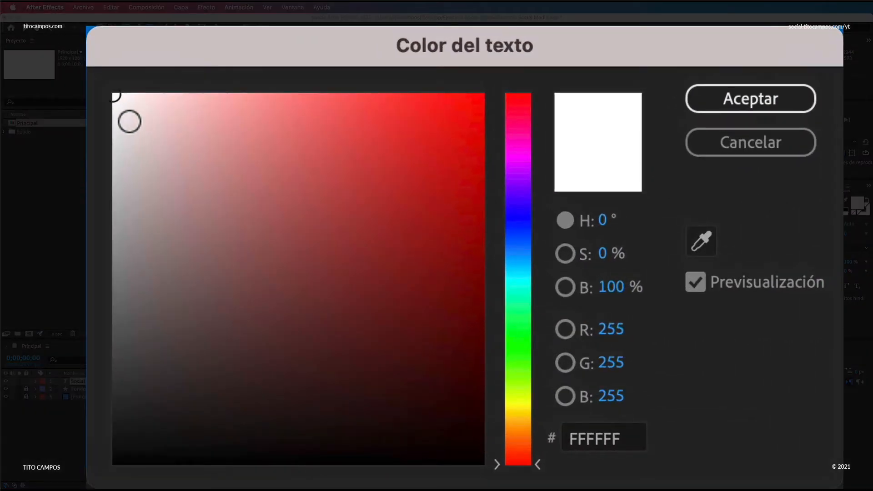
{"action": "mouse_move", "coordinate": [121, 108]}
{"action": "left_mouse_down"}
{"action": "mouse_move", "coordinate": [138, 122]}
{"action": "mouse_move", "coordinate": [93, 66]}
{"action": "mouse_move", "coordinate": [250, 200]}
{"action": "mouse_move", "coordinate": [239, 203]}
{"action": "mouse_move", "coordinate": [112, 93]}
{"action": "left_mouse_up"}
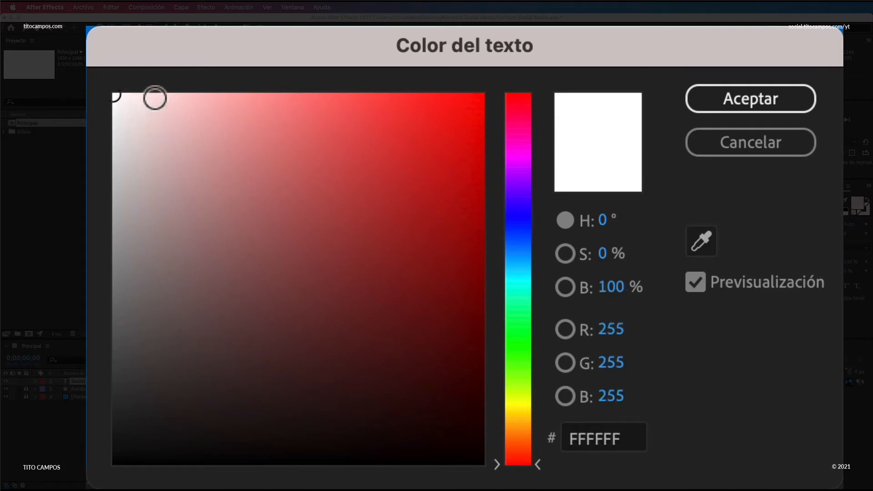
{"action": "left_click", "coordinate": [628, 440]}
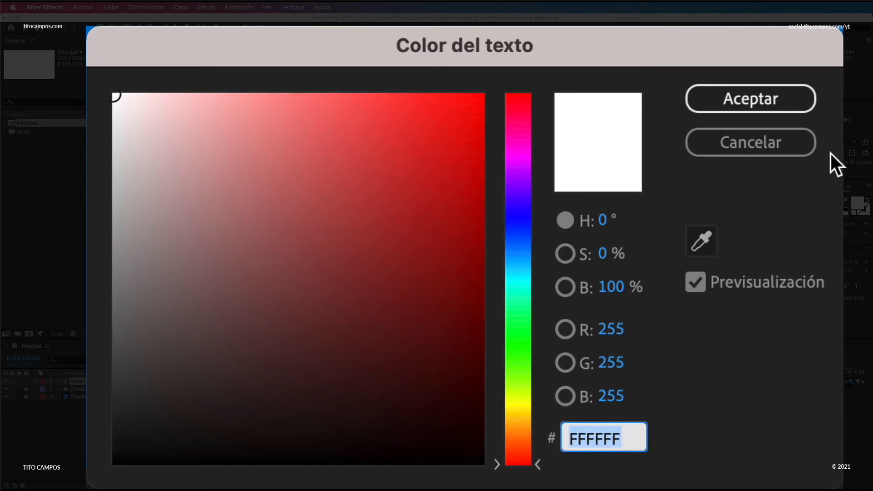
{"action": "left_click", "coordinate": [736, 93]}
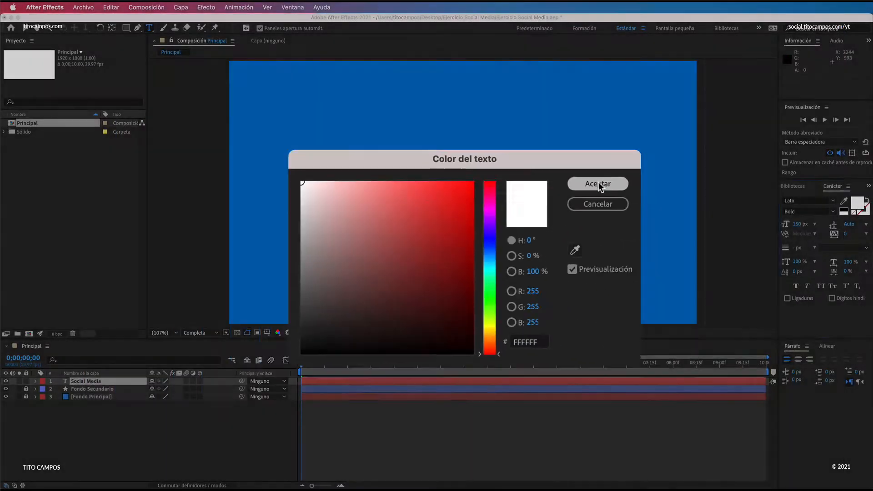
{"action": "left_click", "coordinate": [751, 95]}
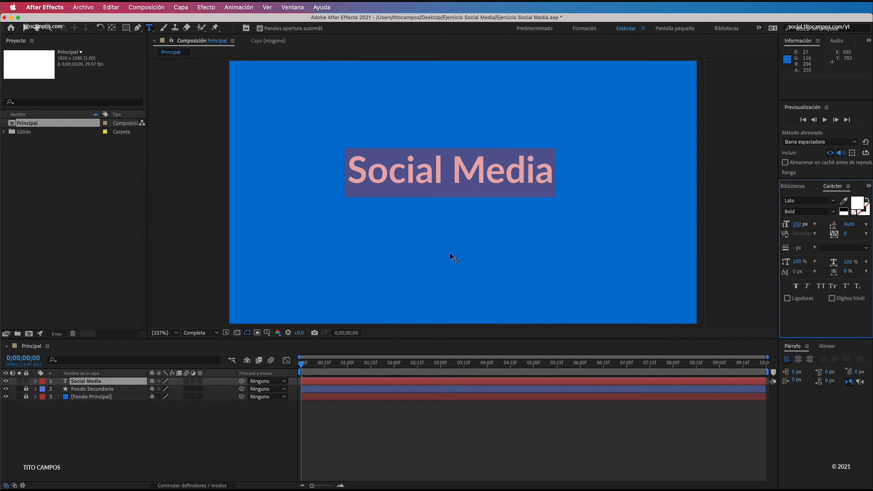
Step: Centre the Social Media layer's anchor point on its text with the Pan Behind tool, then return to the Selection tool
{"action": "left_click", "coordinate": [24, 28]}
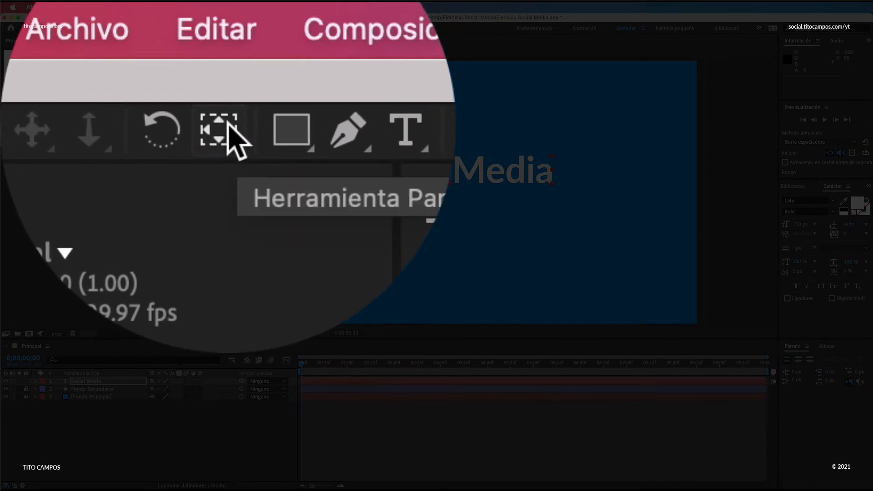
{"action": "left_click", "coordinate": [229, 131]}
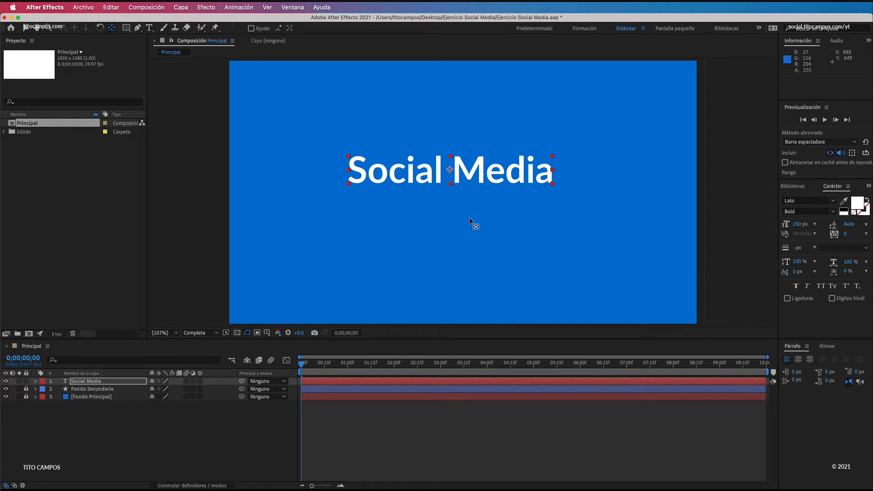
{"action": "key", "text": "v"}
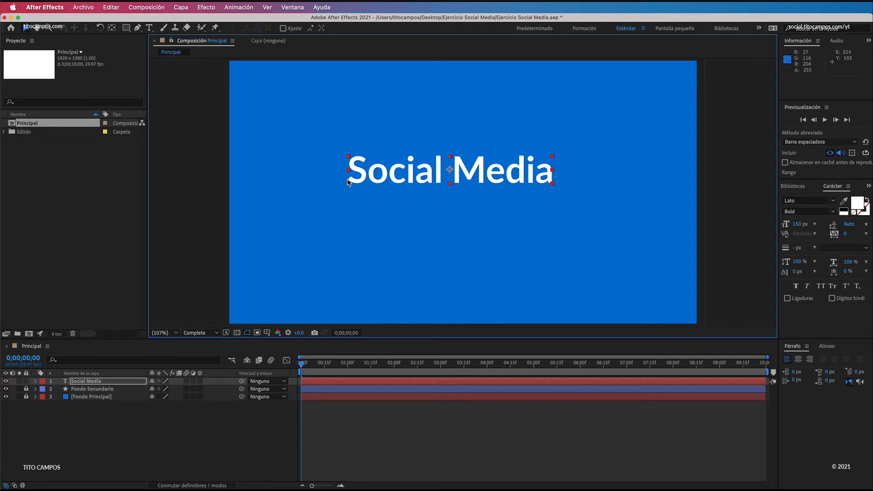
Step: Centre the Social Media layer horizontally and vertically within the composition using the Align options
{"action": "left_click", "coordinate": [292, 8]}
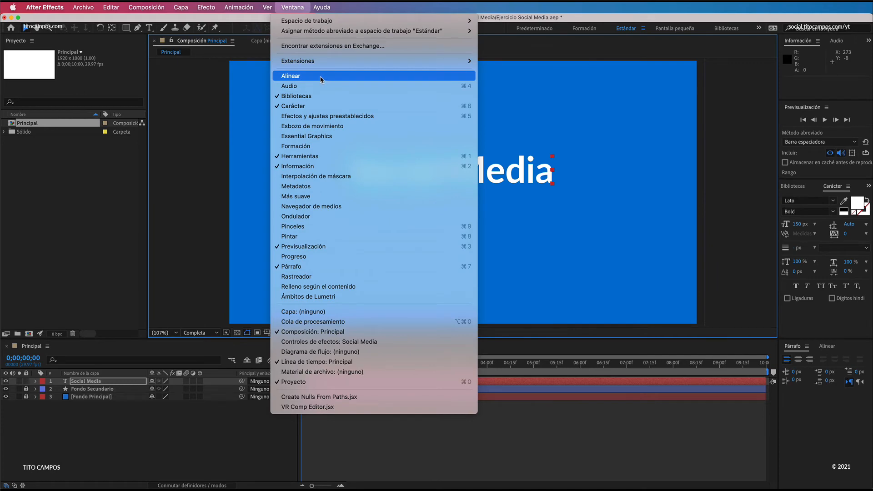
{"action": "left_click", "coordinate": [321, 79]}
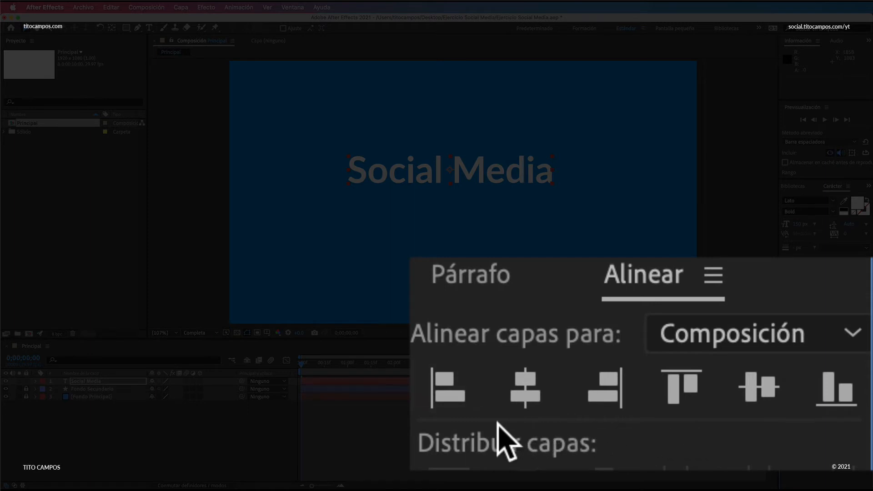
{"action": "left_click", "coordinate": [443, 395]}
{"action": "left_click", "coordinate": [526, 395]}
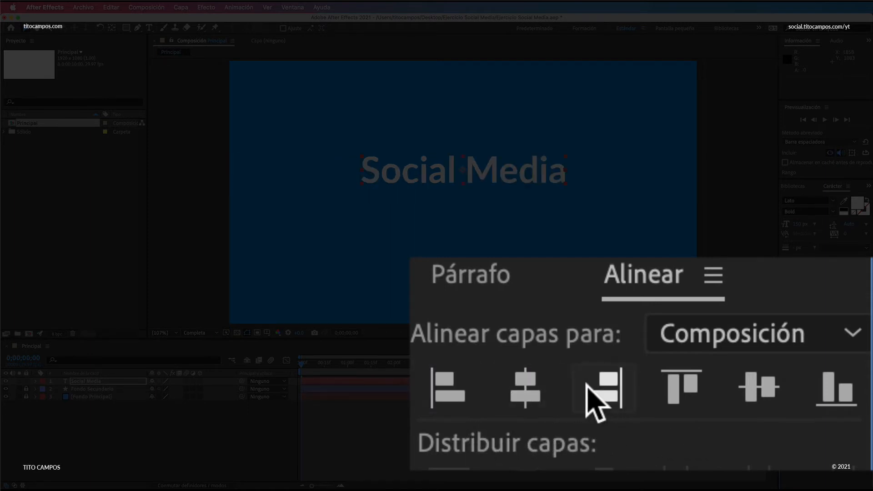
{"action": "left_click", "coordinate": [591, 386]}
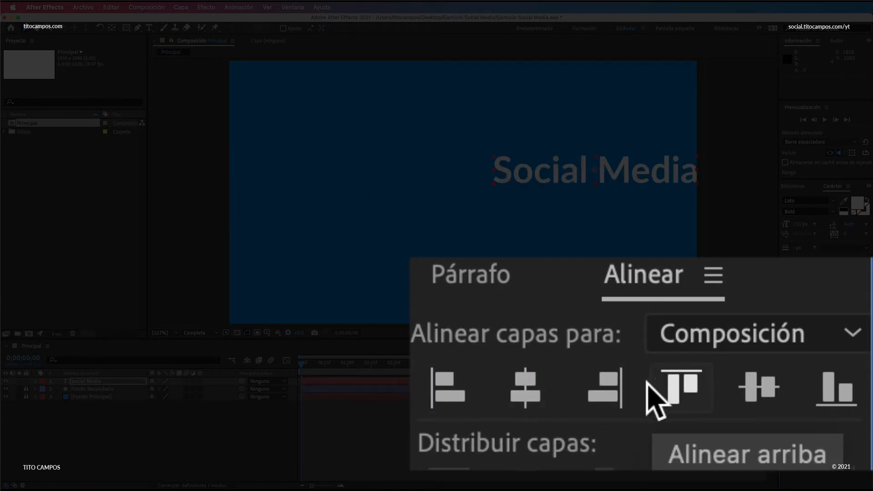
{"action": "left_click", "coordinate": [526, 392]}
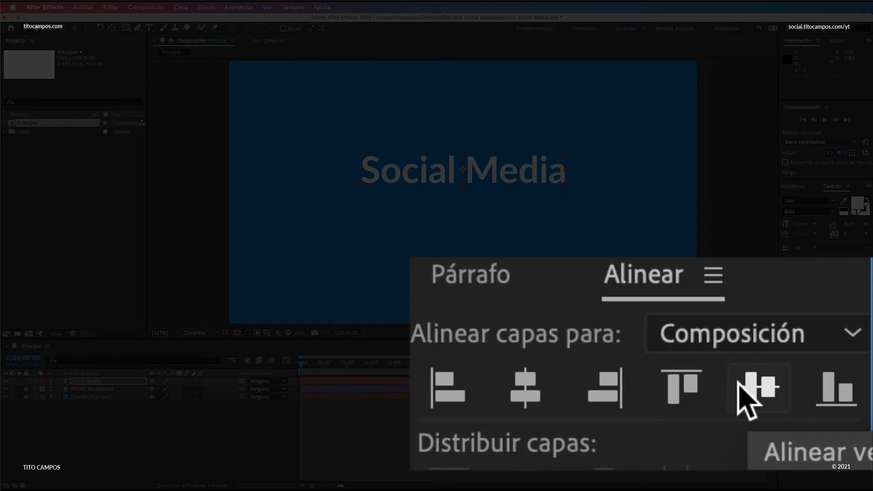
{"action": "left_click", "coordinate": [757, 390]}
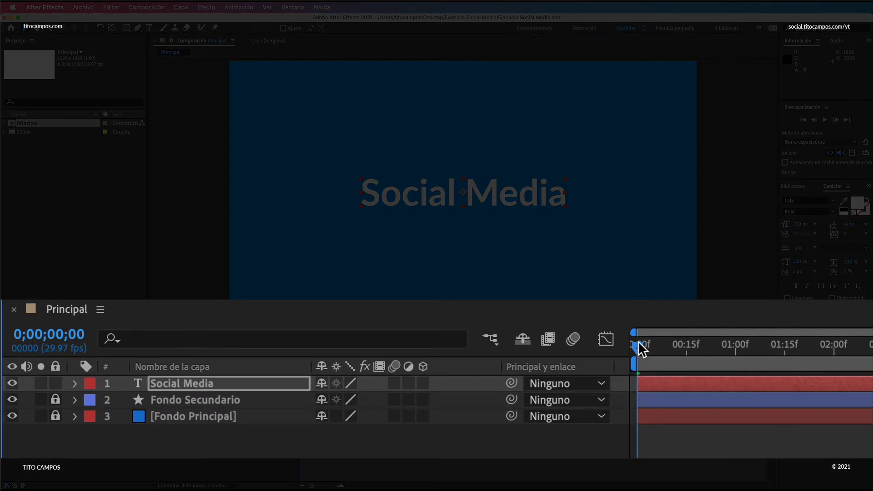
Step: Shift the Social Media layer in time so that it starts at 0;00;00;15
{"action": "left_click_drag", "start_coordinate": [302, 367], "coordinate": [310, 367]}
{"action": "left_click_drag", "start_coordinate": [655, 345], "coordinate": [686, 358]}
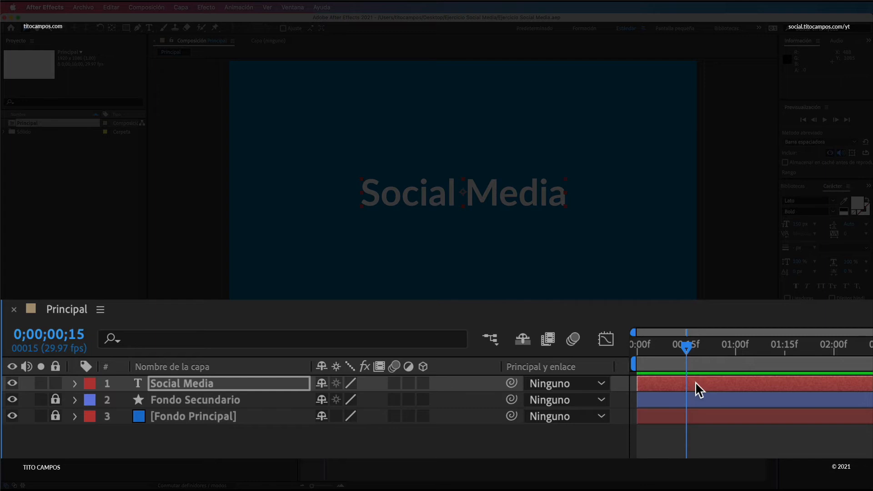
{"action": "left_click_drag", "start_coordinate": [696, 382], "coordinate": [720, 384]}
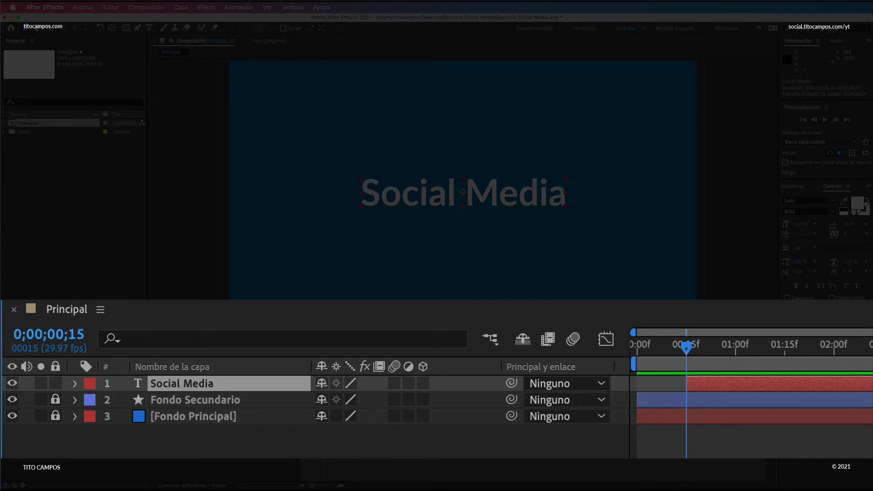
Step: Reveal the Social Media layer's transform properties and add a Position keyframe at 0;00;01;00, keeping the text centred
{"action": "left_click", "coordinate": [76, 383]}
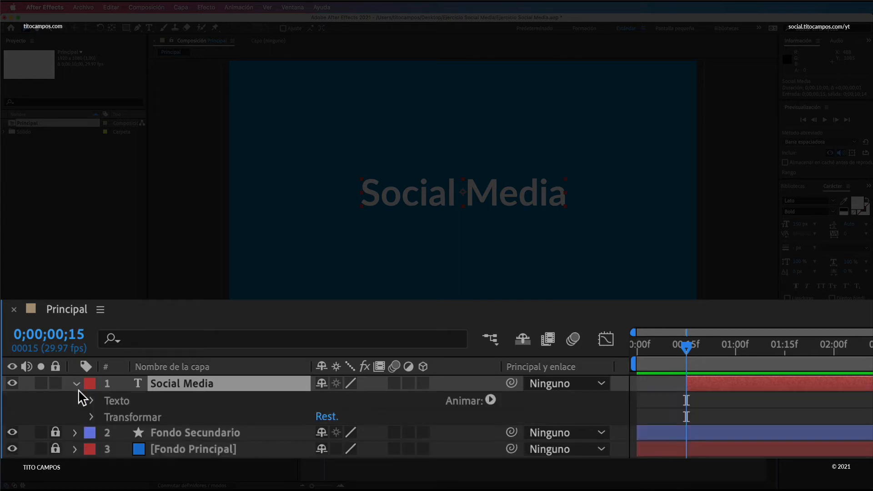
{"action": "left_click", "coordinate": [92, 417]}
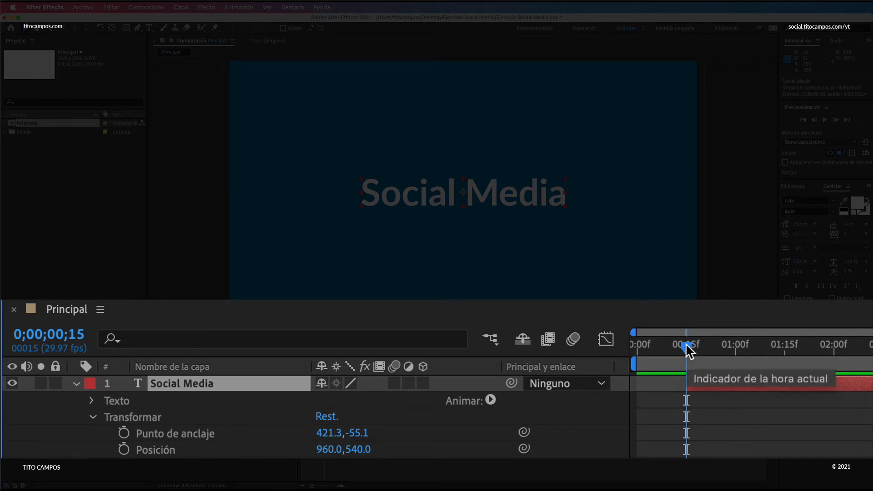
{"action": "left_click_drag", "start_coordinate": [686, 345], "coordinate": [737, 345]}
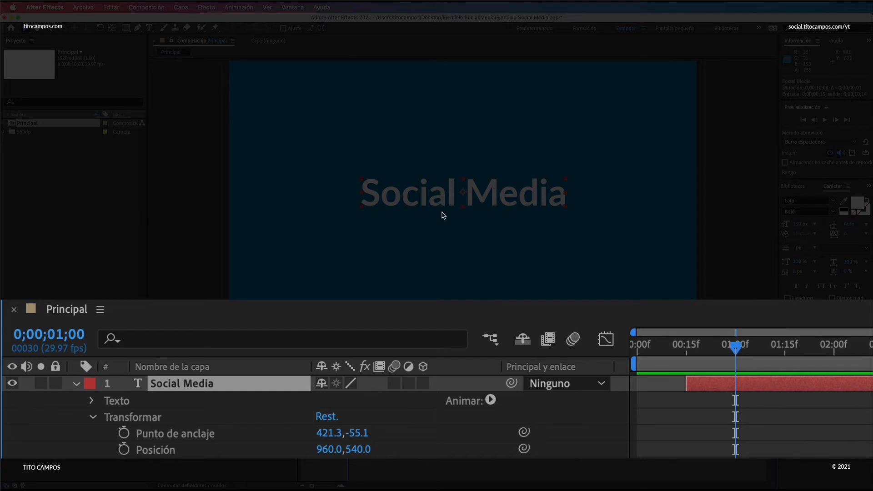
{"action": "left_click", "coordinate": [124, 449]}
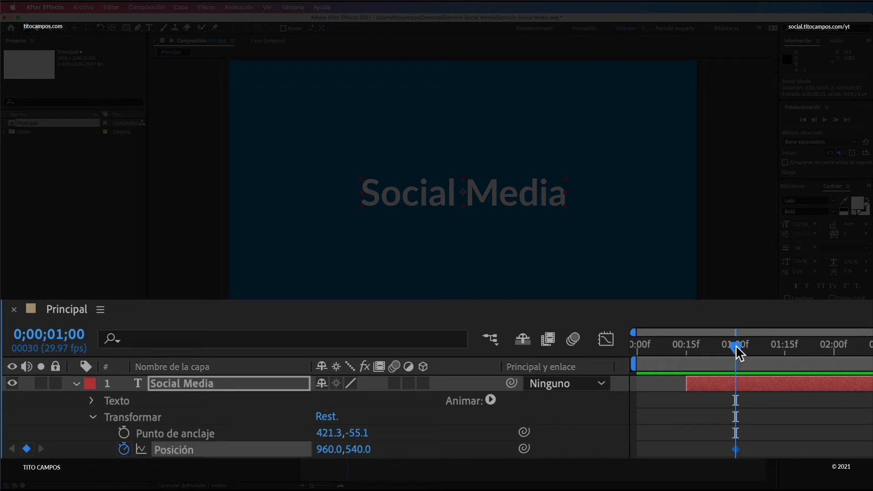
Step: At 0;00;00;15, move the Social Media text horizontally off the composition's right side to about 2442, 540, and save the project
{"action": "left_click_drag", "start_coordinate": [735, 345], "coordinate": [685, 365]}
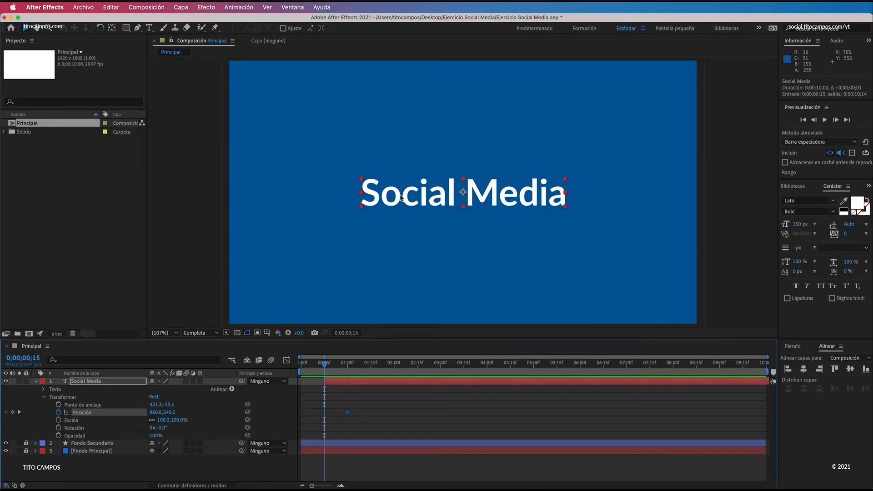
{"action": "left_click_drag", "start_coordinate": [405, 199], "coordinate": [749, 207]}
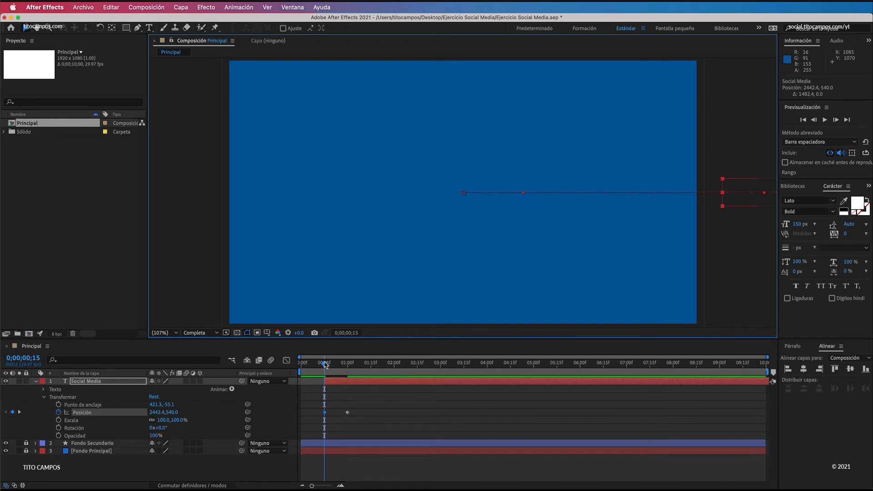
{"action": "left_click_drag", "start_coordinate": [325, 364], "coordinate": [293, 368]}
{"action": "key", "text": "super+s"}
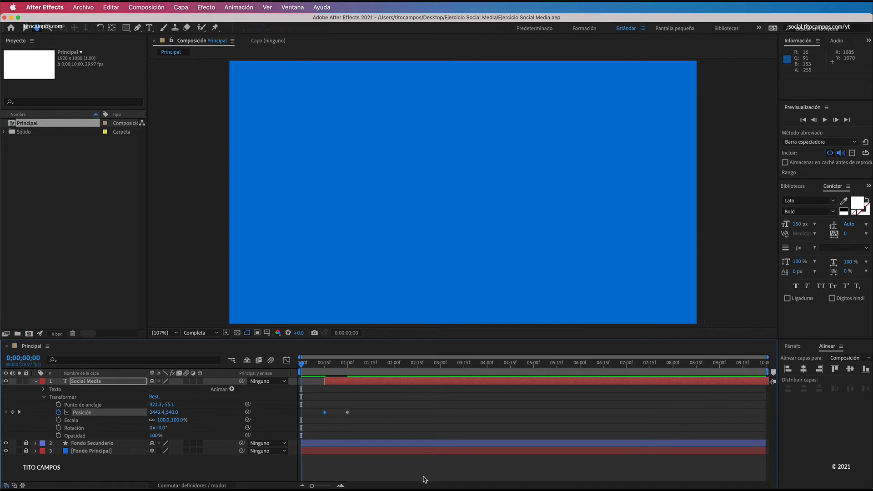
Step: Play back the composition from the start to check the Social Media text's entrance
{"action": "key", "text": "space"}
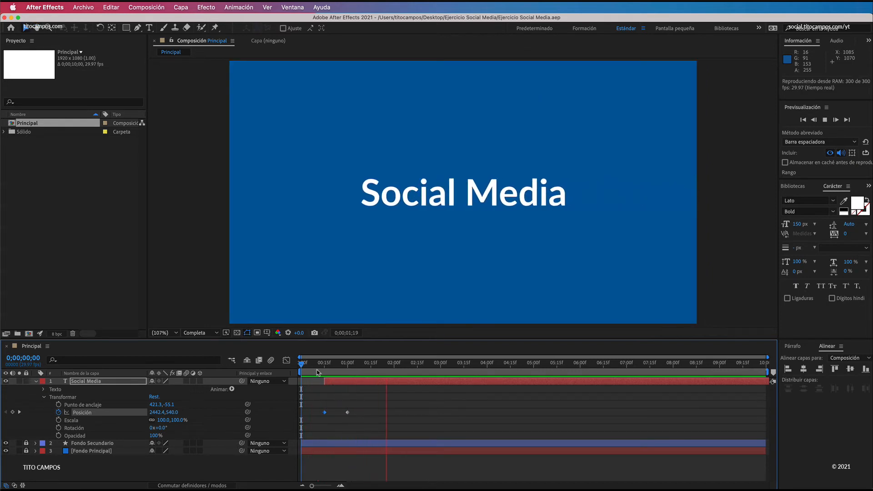
{"action": "key", "text": "space"}
{"action": "key", "text": "space"}
{"action": "left_click", "coordinate": [309, 365]}
{"action": "left_click_drag", "start_coordinate": [310, 365], "coordinate": [316, 367]}
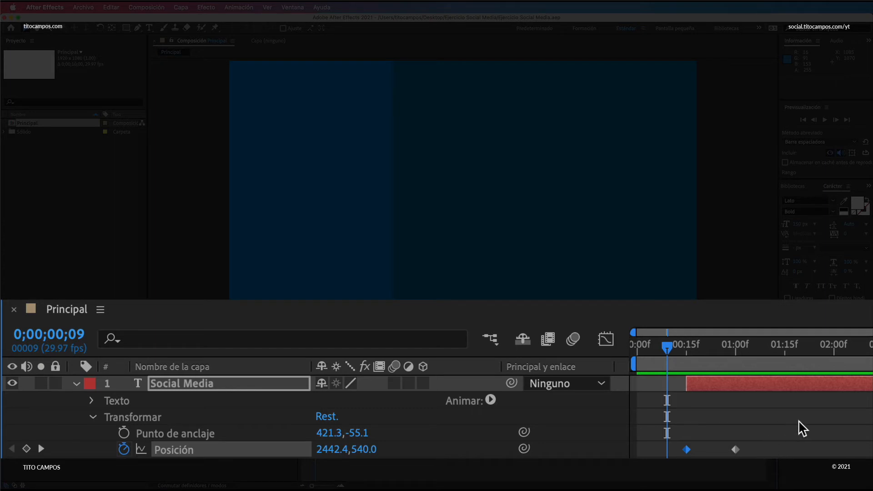
Step: Apply Easy Ease to both Position keyframes of the Social Media layer and preview the entrance from the start
{"action": "left_click_drag", "start_coordinate": [799, 422], "coordinate": [665, 457]}
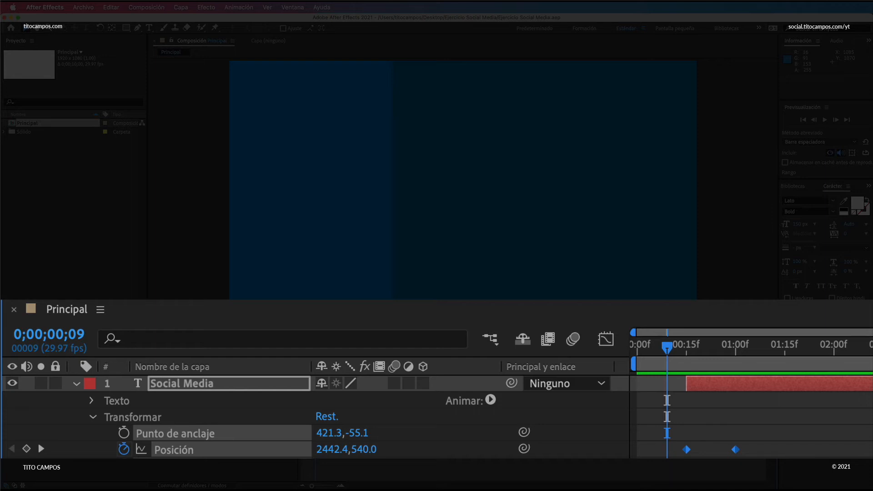
{"action": "key", "text": "F9"}
{"action": "left_click_drag", "start_coordinate": [660, 351], "coordinate": [626, 359]}
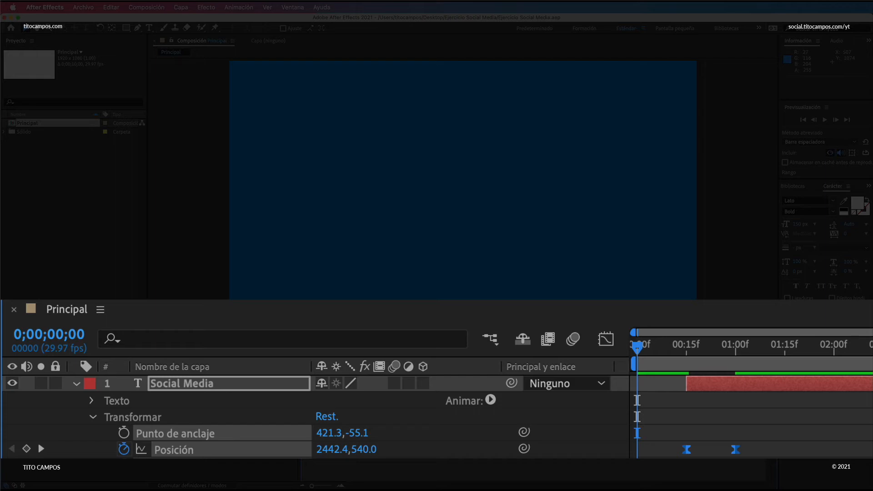
{"action": "key", "text": "space"}
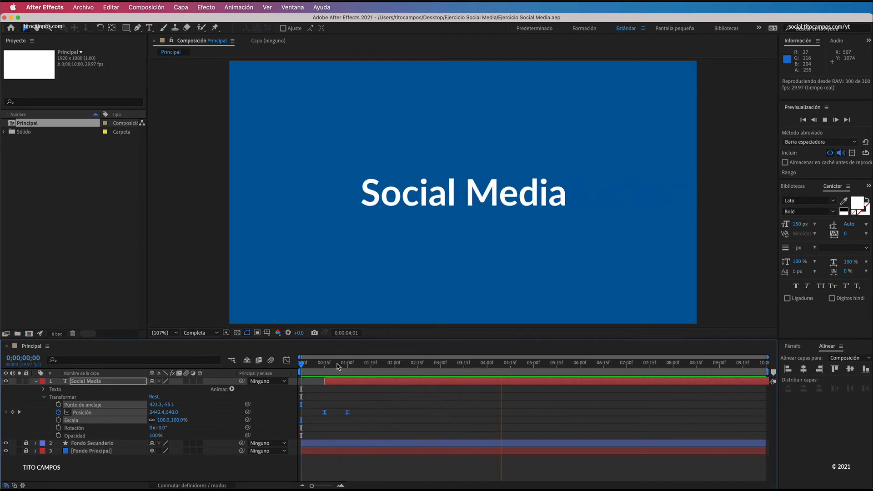
{"action": "left_click_drag", "start_coordinate": [319, 364], "coordinate": [293, 363]}
{"action": "key", "text": "space"}
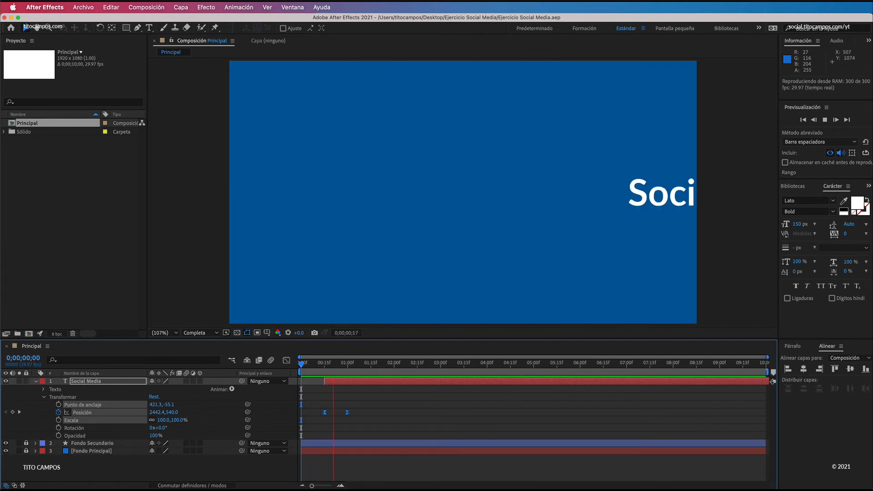
{"action": "key", "text": "space"}
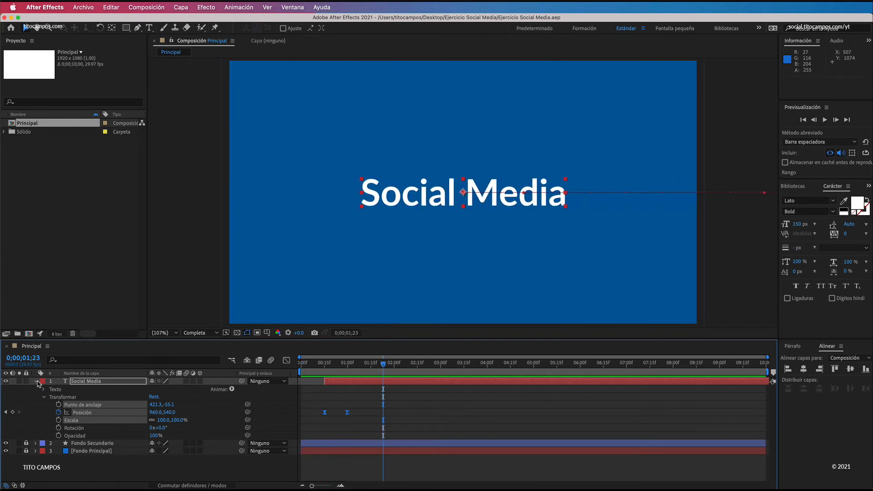
Step: Collapse the Social Media layer's properties and lock the layer
{"action": "left_click", "coordinate": [36, 381]}
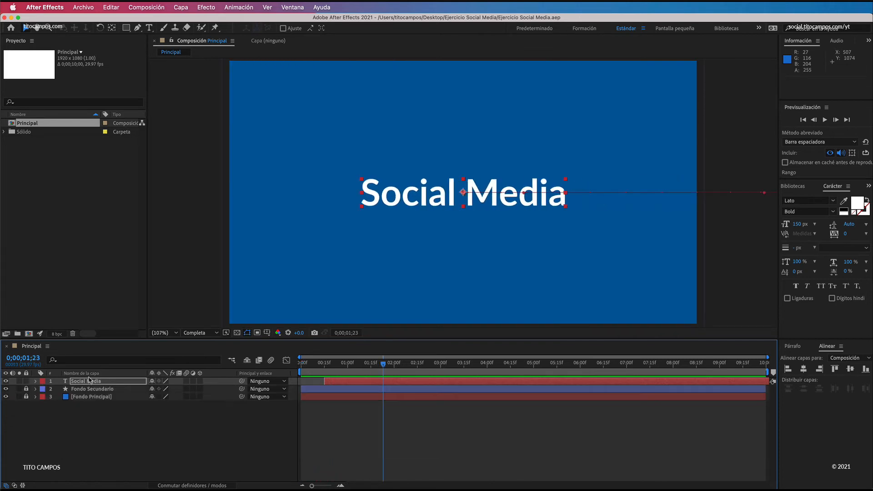
{"action": "left_click", "coordinate": [26, 380]}
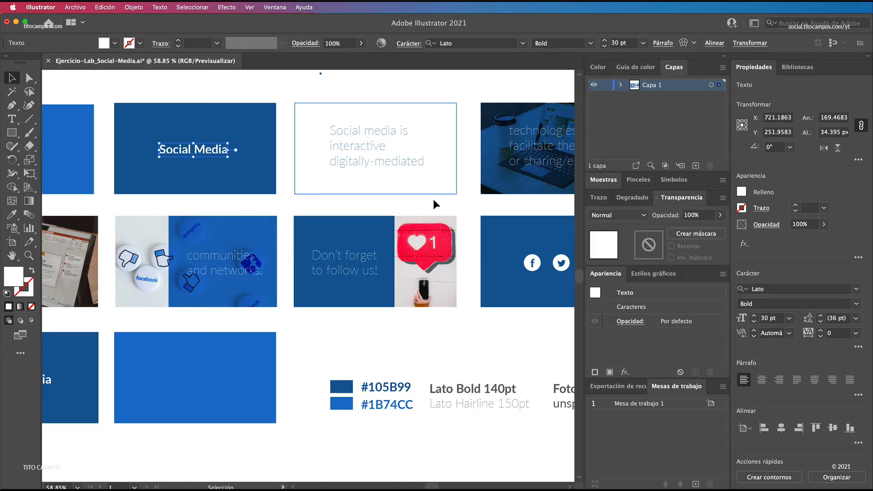
Step: Examine the storyboard panel following the Social Media title and its text in Illustrator, and return to After Effects
{"action": "left_click", "coordinate": [431, 201]}
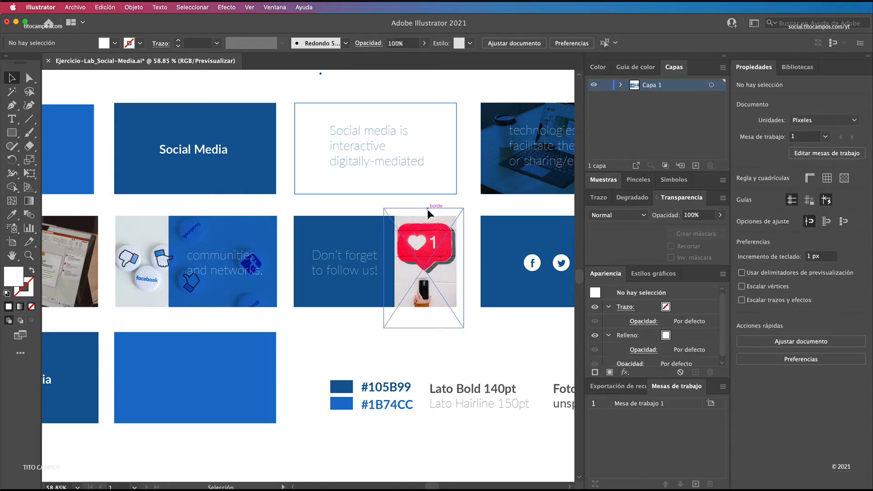
{"action": "left_click", "coordinate": [431, 200]}
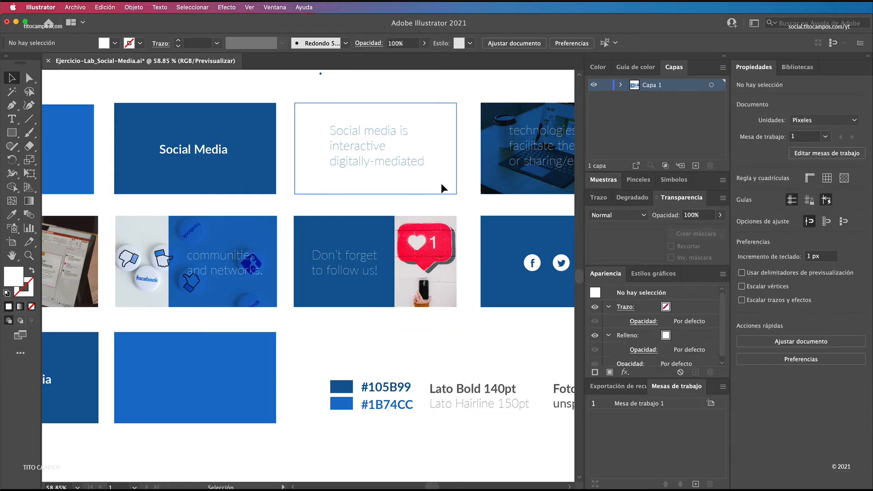
{"action": "left_click", "coordinate": [388, 203]}
{"action": "left_click", "coordinate": [361, 187]}
{"action": "left_click", "coordinate": [363, 159]}
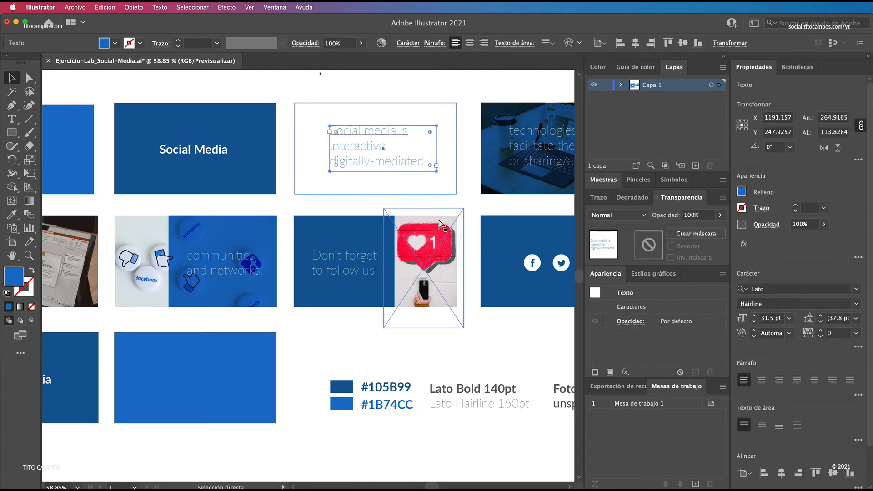
{"action": "key", "text": "super+Tab"}
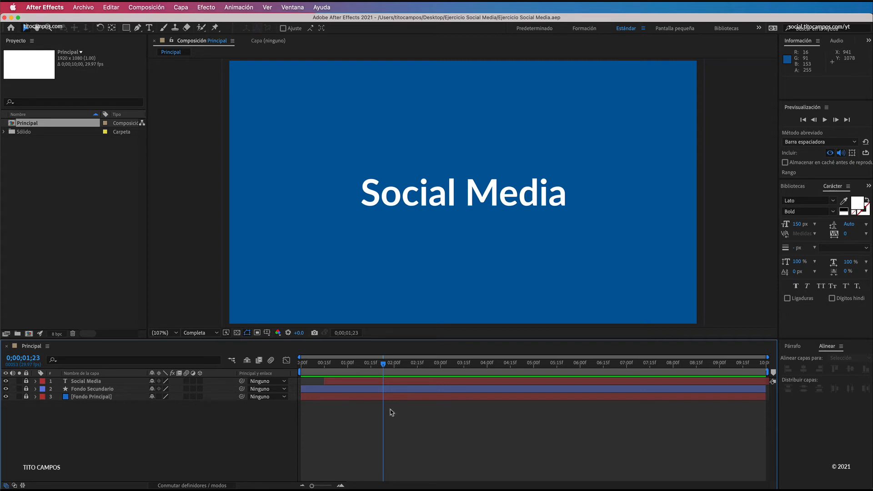
Step: Unlock and duplicate the Fondo Secundario layer, placing the copy above the Social Media layer
{"action": "left_click_drag", "start_coordinate": [381, 367], "coordinate": [310, 374]}
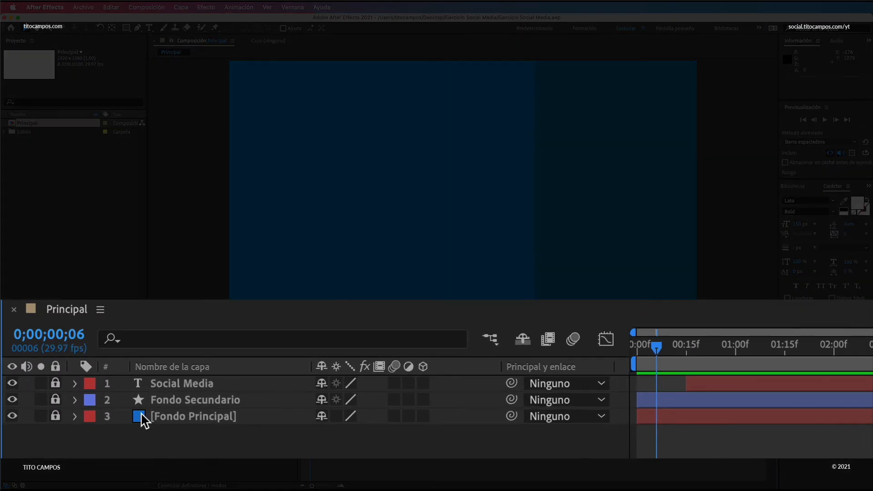
{"action": "left_click", "coordinate": [55, 400]}
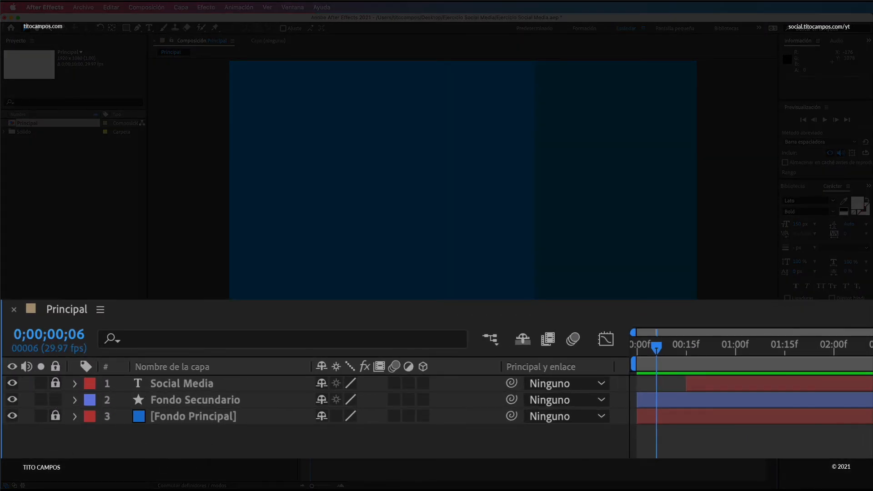
{"action": "left_click", "coordinate": [246, 403]}
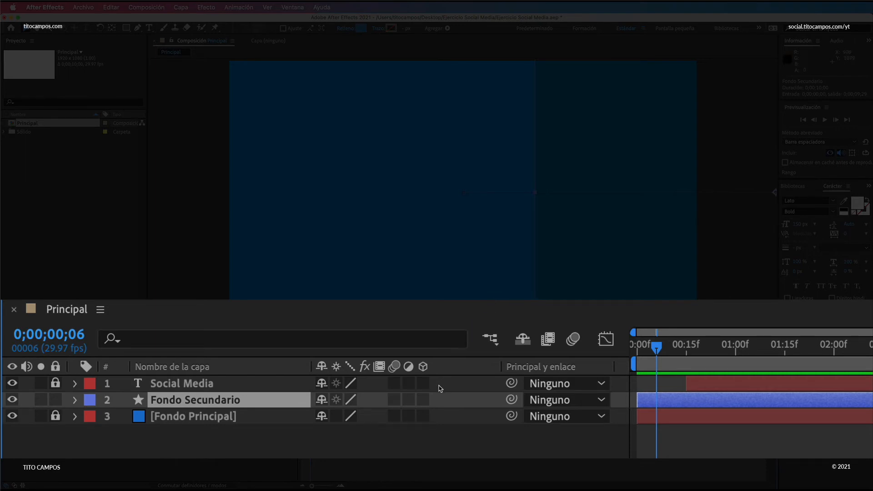
{"action": "key", "text": "ctrl+d"}
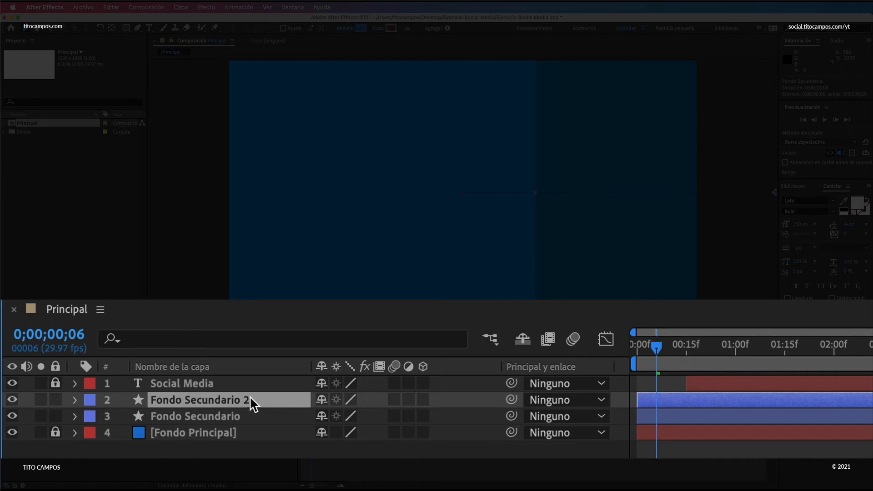
{"action": "left_click_drag", "start_coordinate": [249, 398], "coordinate": [252, 372]}
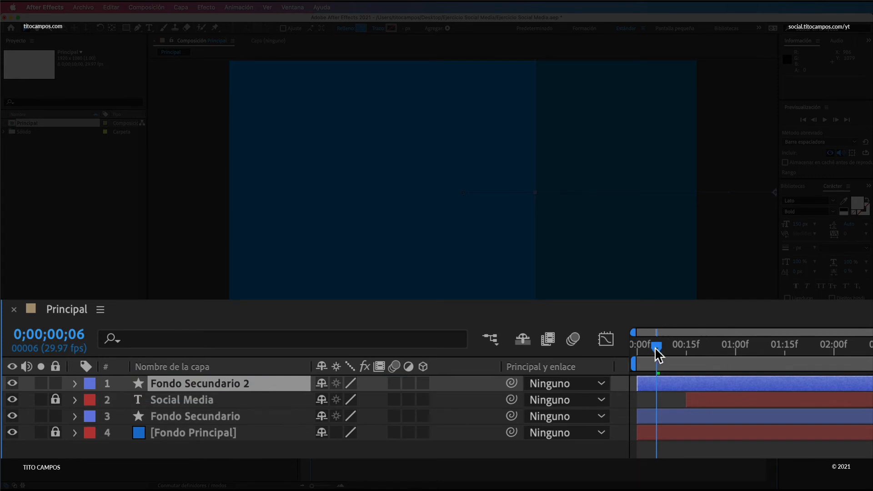
Step: Shift the duplicated Fondo Secundario layer to start at 0;00;02;00, and save and preview the composition from the beginning
{"action": "left_click_drag", "start_coordinate": [656, 351], "coordinate": [833, 347]}
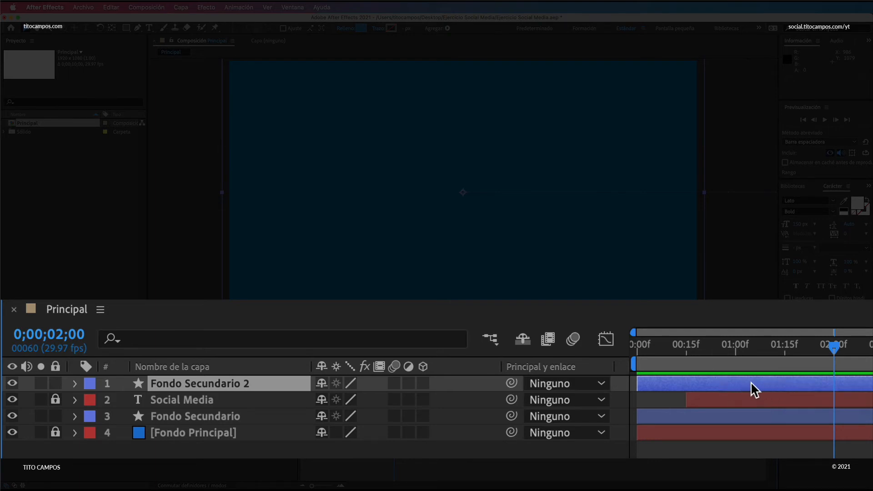
{"action": "left_click_drag", "start_coordinate": [733, 381], "coordinate": [440, 387]}
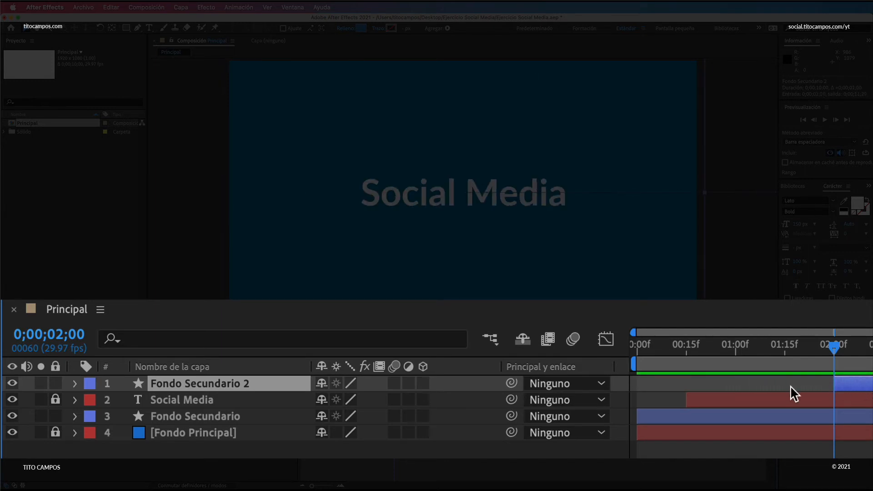
{"action": "key", "text": "super+s"}
{"action": "left_click_drag", "start_coordinate": [832, 345], "coordinate": [593, 357]}
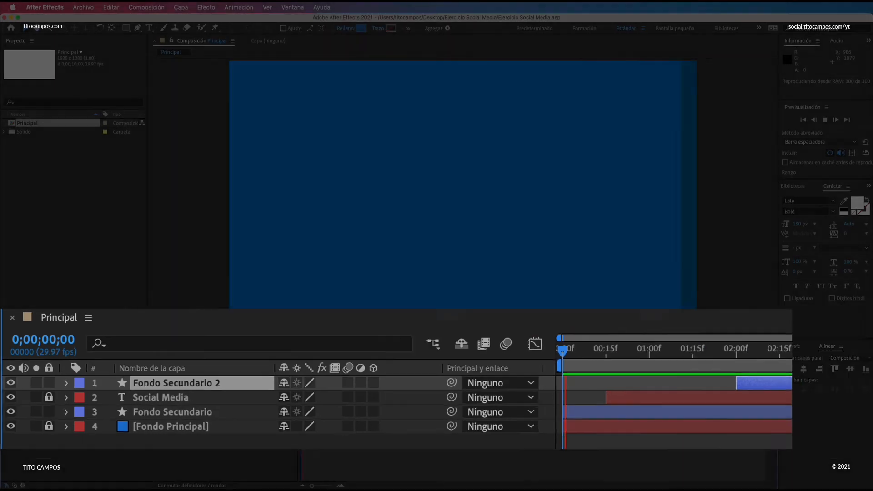
{"action": "key", "text": "space"}
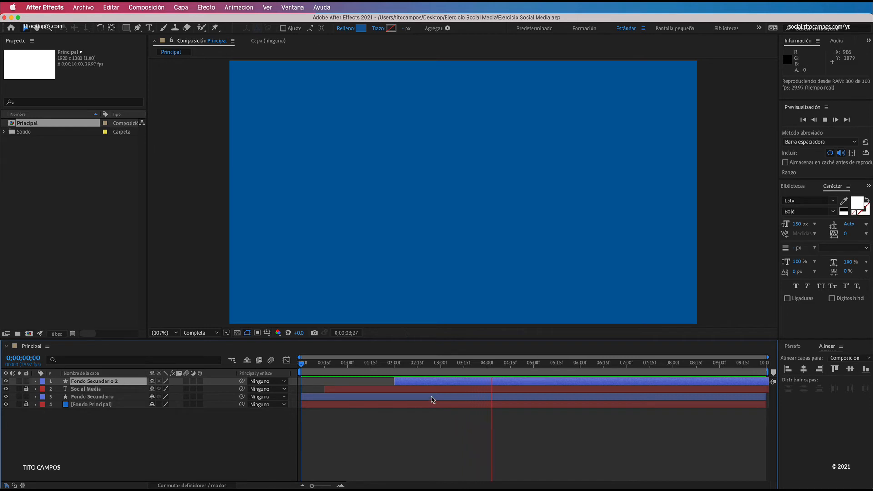
Step: Shift the Fondo Secundario 2 layer to start at 0;00;03;00, save the project, and preview the composition from the beginning
{"action": "left_click_drag", "start_coordinate": [336, 371], "coordinate": [440, 396]}
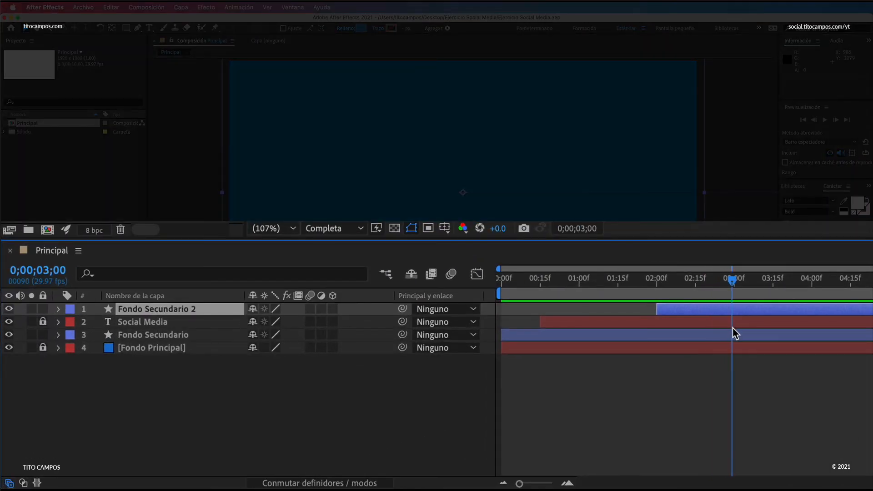
{"action": "left_click_drag", "start_coordinate": [732, 327], "coordinate": [735, 326]}
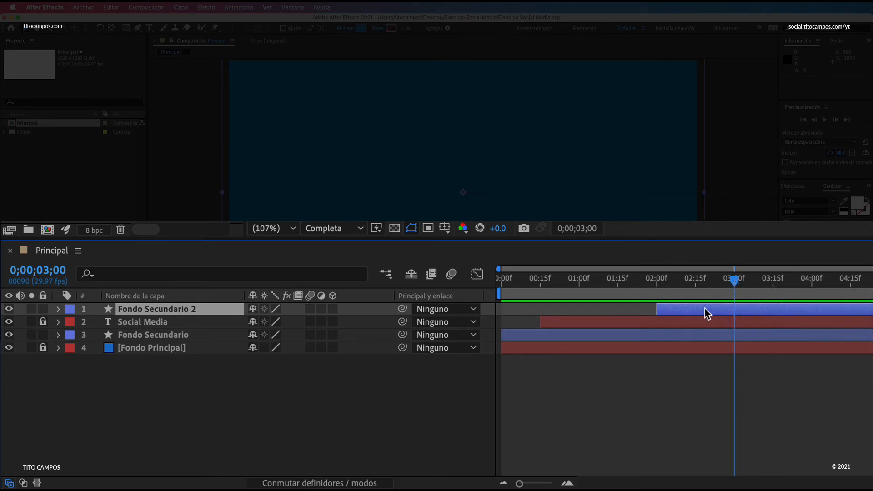
{"action": "left_click_drag", "start_coordinate": [704, 307], "coordinate": [783, 313]}
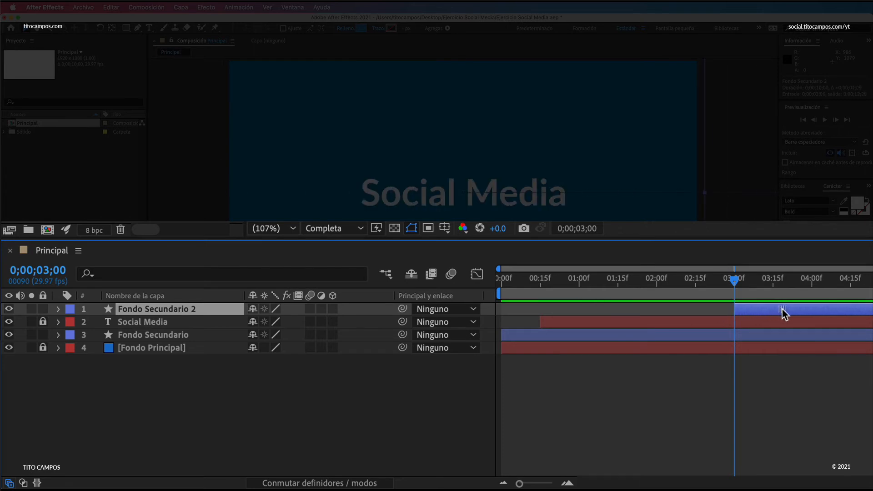
{"action": "key", "text": "super+s"}
{"action": "left_click_drag", "start_coordinate": [734, 280], "coordinate": [495, 296]}
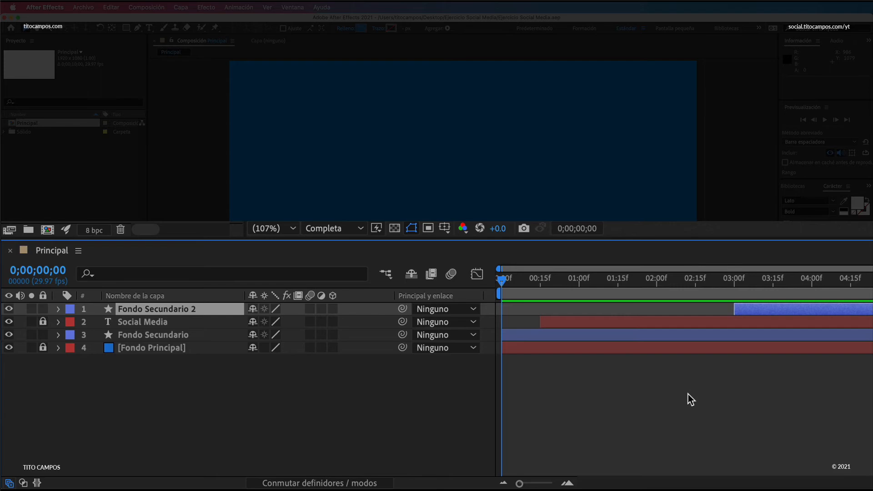
{"action": "key", "text": "space"}
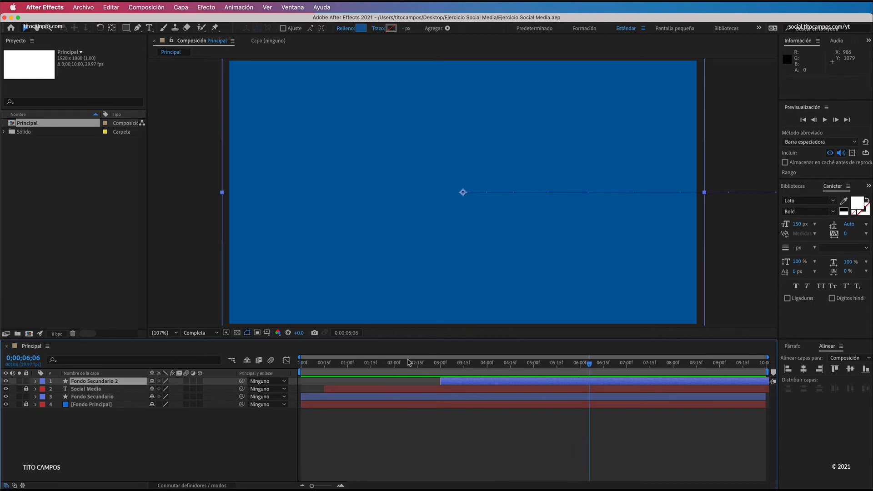
Step: Lock the original Fondo Secundario layer and change the fill colour of Fondo Secundario 2 to white (FFFFFF)
{"action": "left_click_drag", "start_coordinate": [408, 363], "coordinate": [462, 362]}
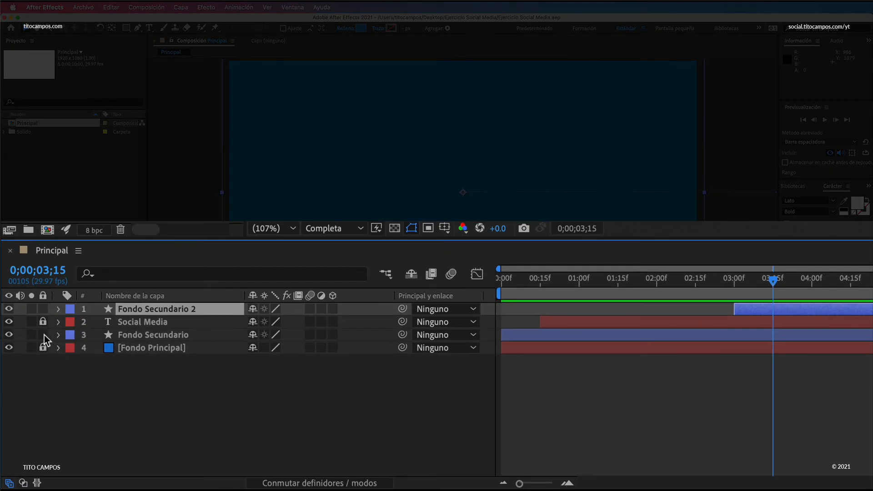
{"action": "left_click", "coordinate": [43, 334]}
{"action": "left_click_drag", "start_coordinate": [773, 280], "coordinate": [778, 281]}
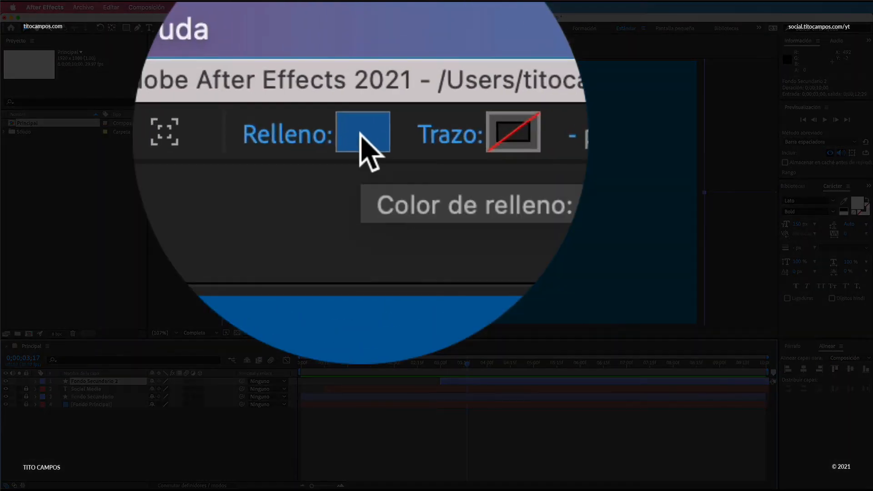
{"action": "left_click", "coordinate": [361, 28]}
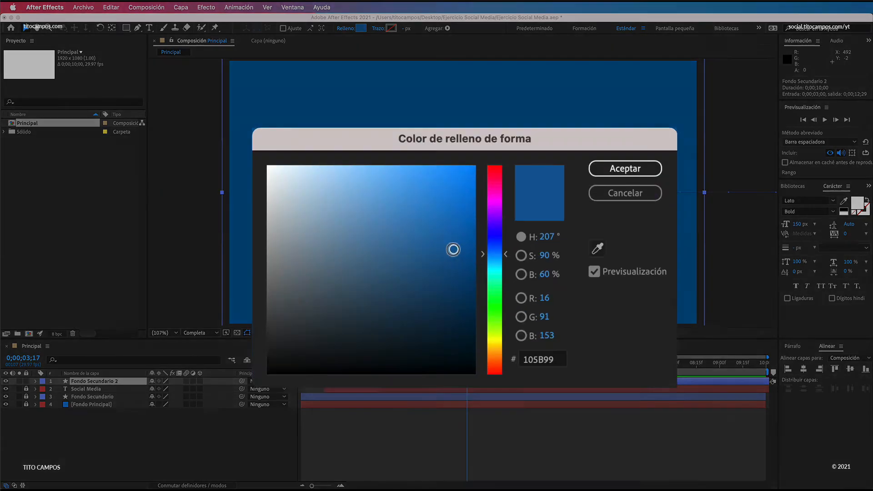
{"action": "left_click_drag", "start_coordinate": [460, 253], "coordinate": [381, 221]}
{"action": "left_click_drag", "start_coordinate": [165, 114], "coordinate": [92, 70]}
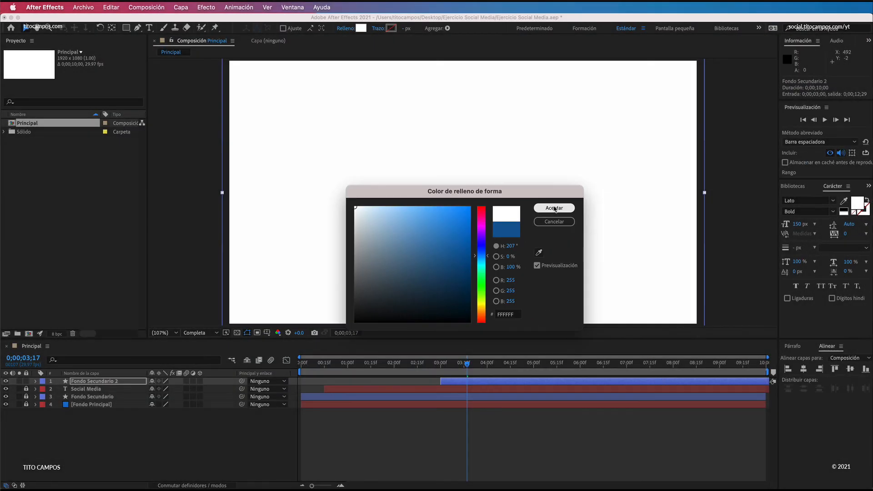
{"action": "left_click", "coordinate": [554, 209]}
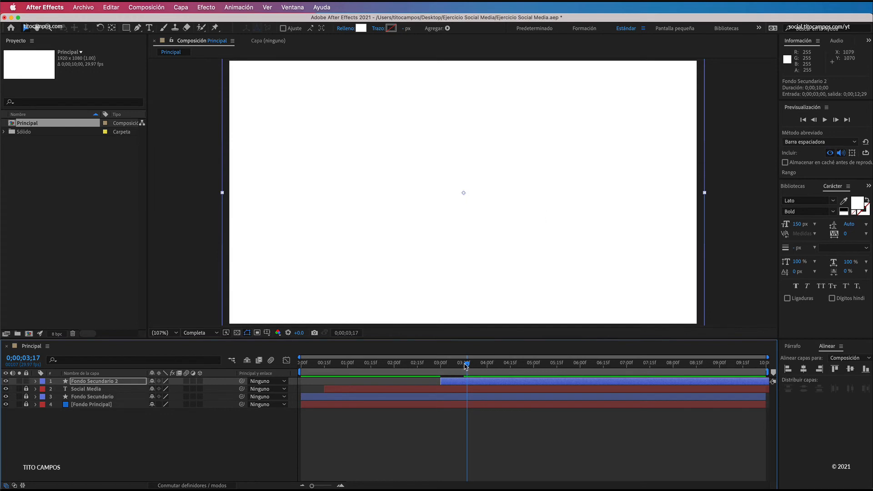
Step: Expand the transform properties of Fondo Secundario 2 and go to its first Position keyframe at 0;00;03;00
{"action": "mouse_move", "coordinate": [467, 364]}
{"action": "left_mouse_down"}
{"action": "mouse_move", "coordinate": [435, 369]}
{"action": "mouse_move", "coordinate": [461, 367]}
{"action": "left_mouse_up"}
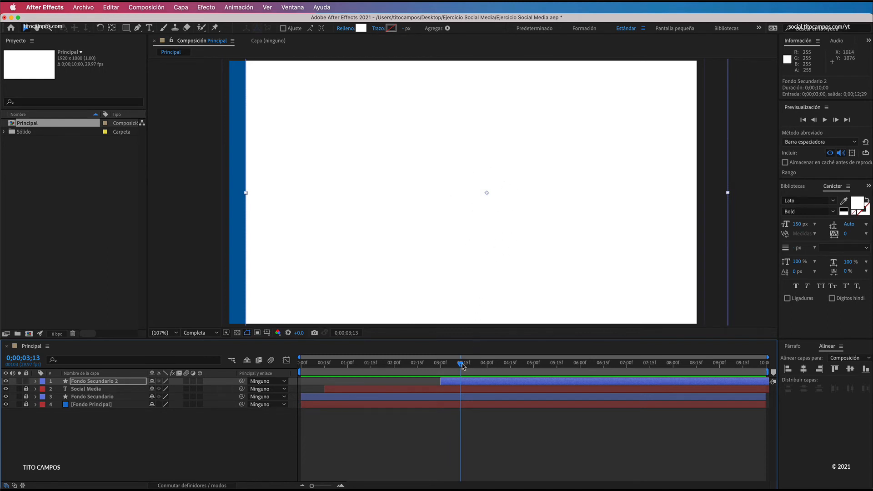
{"action": "mouse_move", "coordinate": [462, 366]}
{"action": "left_mouse_down"}
{"action": "mouse_move", "coordinate": [442, 366]}
{"action": "mouse_move", "coordinate": [454, 367]}
{"action": "left_mouse_up"}
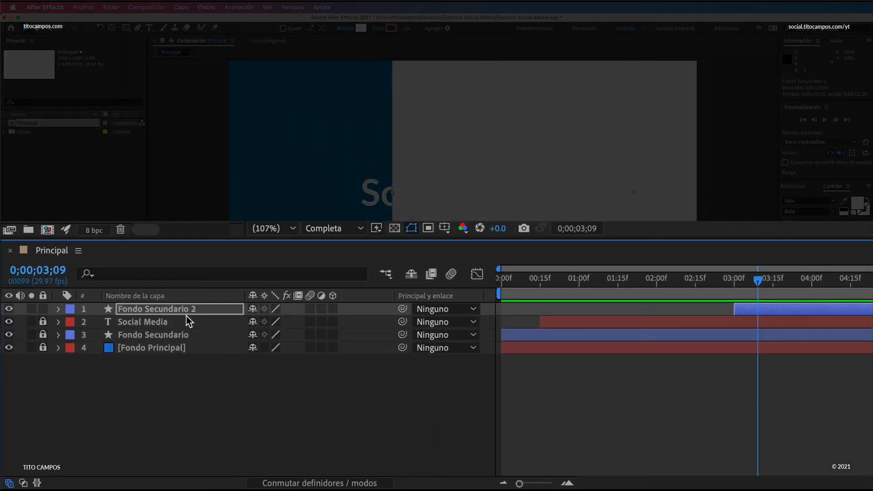
{"action": "left_click", "coordinate": [213, 308]}
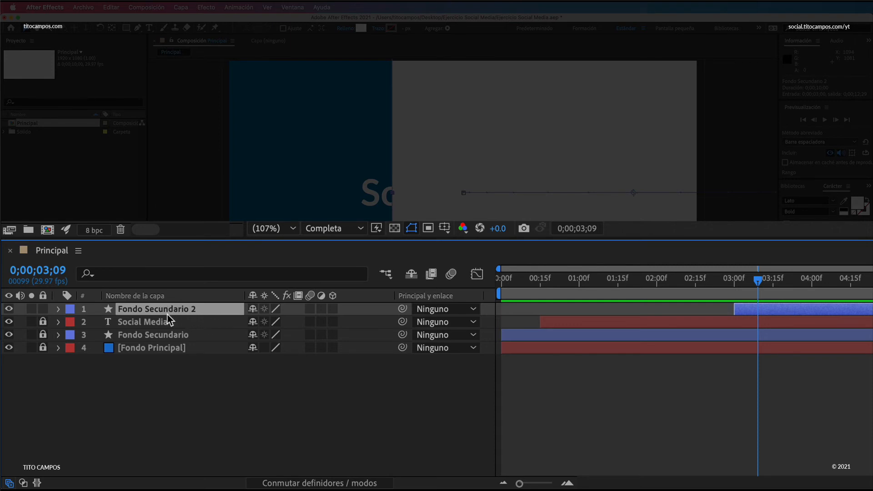
{"action": "left_click", "coordinate": [59, 309]}
{"action": "left_click", "coordinate": [72, 335]}
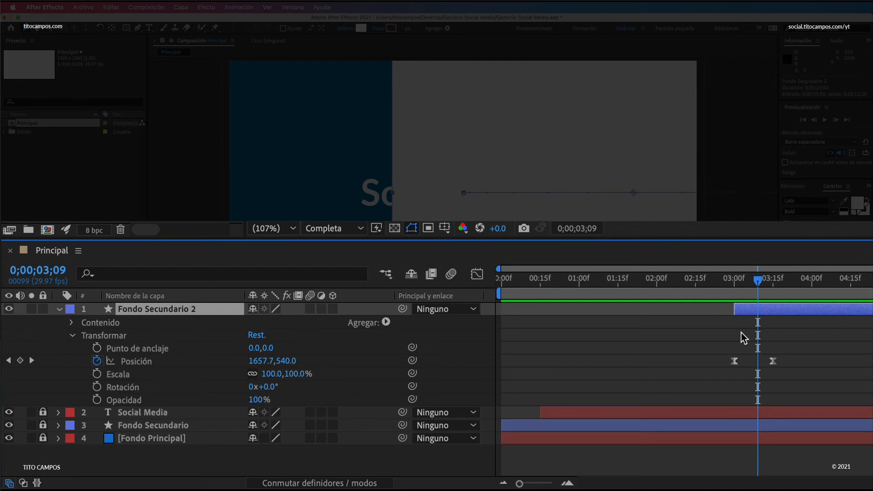
{"action": "key", "text": "j"}
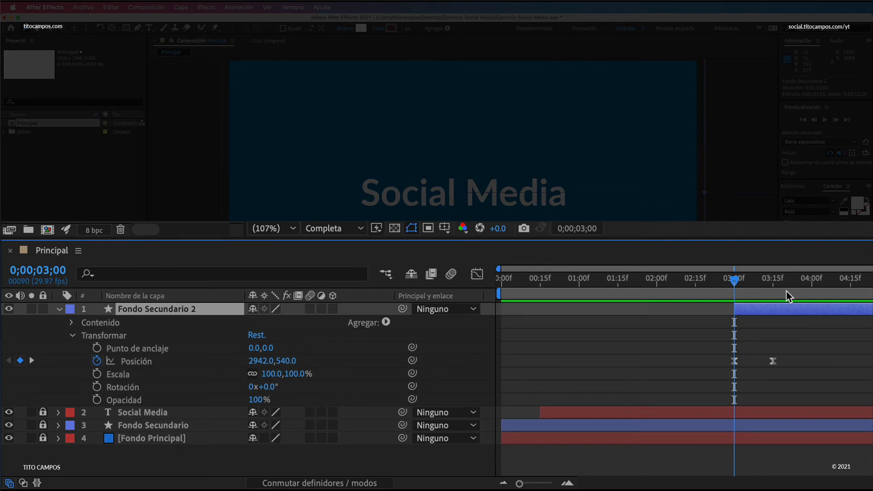
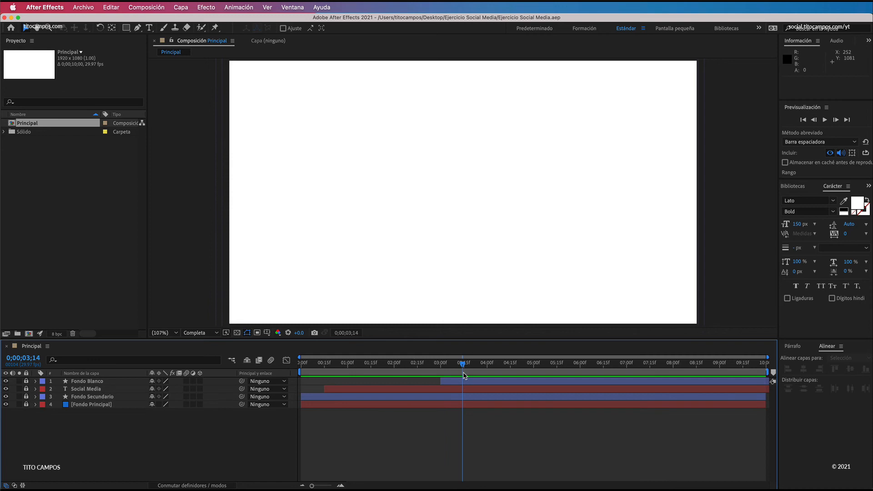
Step: Go to 0;00;03;15, switch to Illustrator and copy the storyboard text "Social media is interactive digitally-mediated"
{"action": "left_click", "coordinate": [463, 365]}
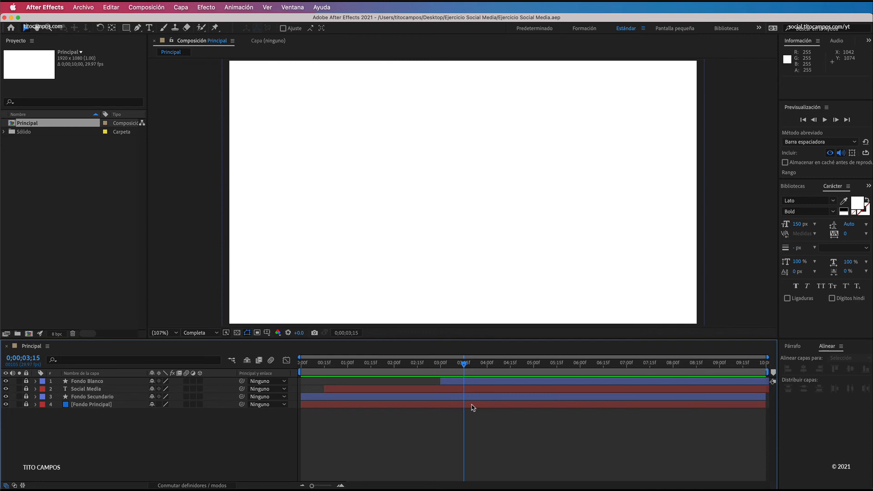
{"action": "key", "text": "super+Tab"}
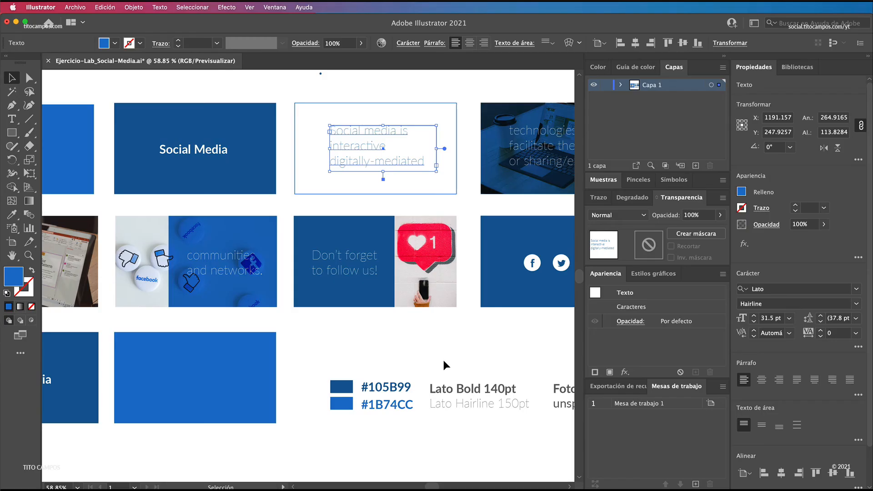
{"action": "double_click", "coordinate": [371, 150]}
{"action": "key", "text": "super+a"}
{"action": "key", "text": "super+c"}
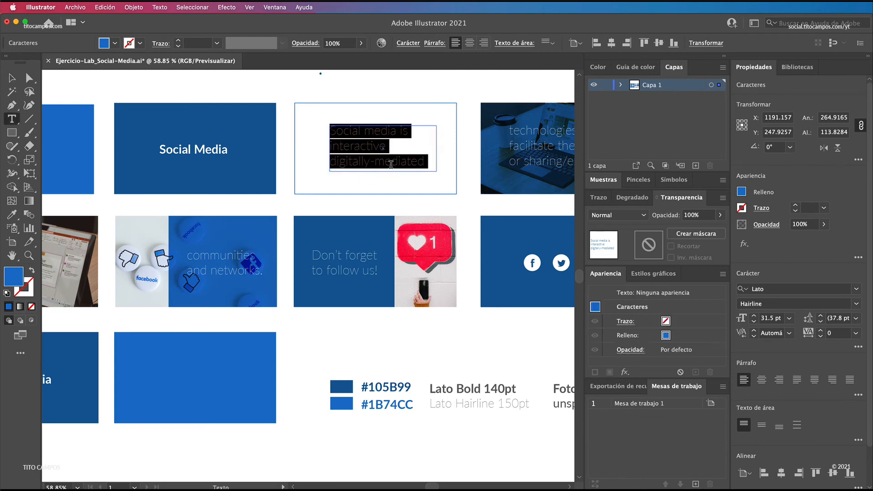
{"action": "left_click", "coordinate": [18, 75]}
{"action": "left_click", "coordinate": [399, 102]}
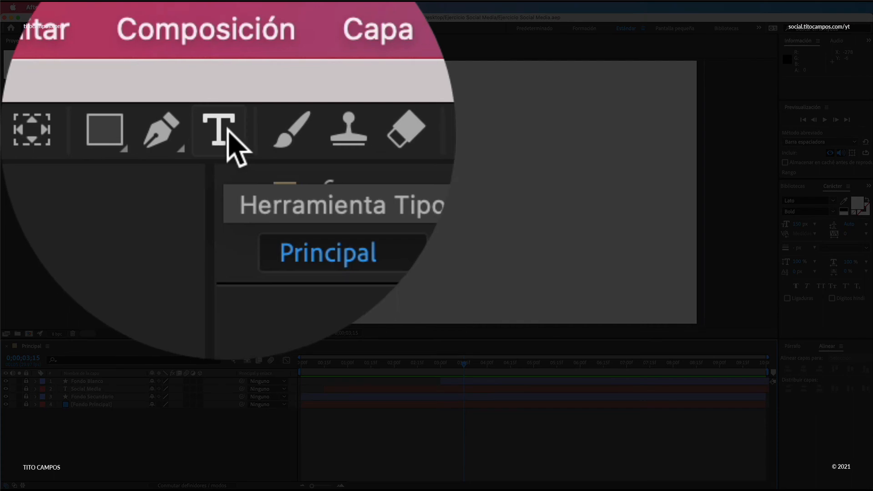
Step: Back in After Effects, create a paragraph text box about 1333 by 672 px over the white background and paste the copied sentence
{"action": "left_click", "coordinate": [149, 29]}
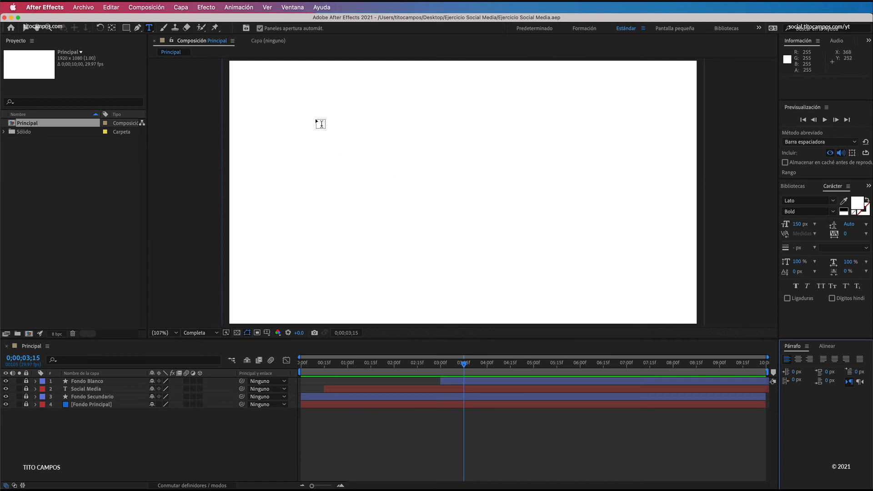
{"action": "left_click_drag", "start_coordinate": [303, 114], "coordinate": [628, 277]}
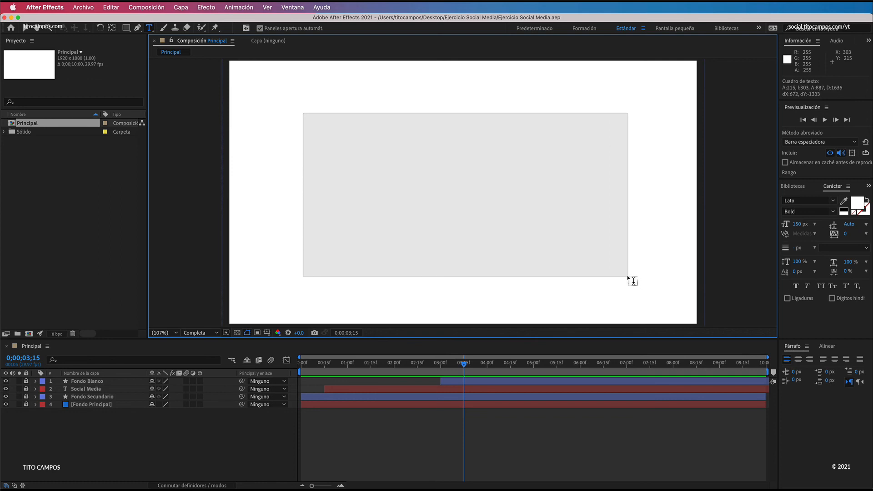
{"action": "left_click_drag", "start_coordinate": [628, 276], "coordinate": [628, 276]}
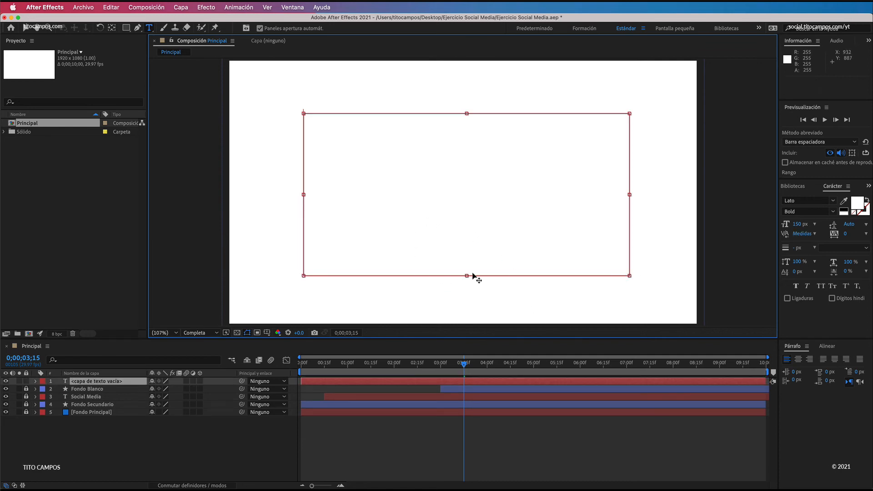
{"action": "key", "text": "super+v"}
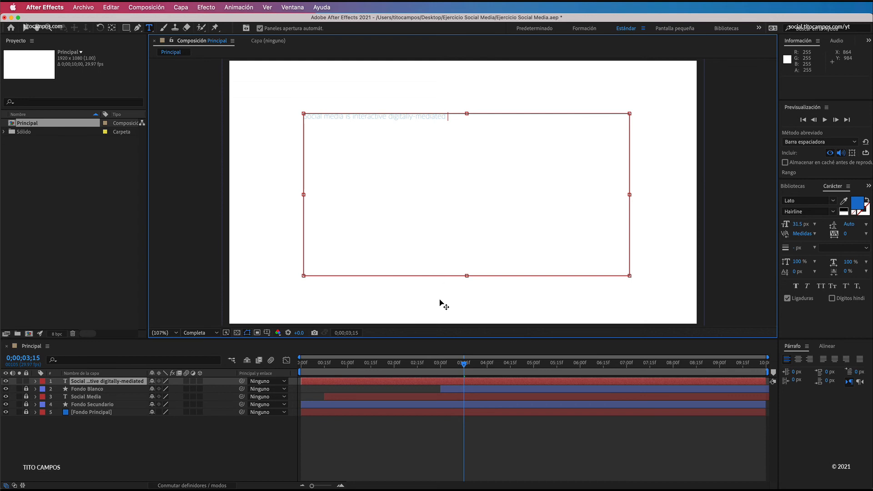
Step: Set the whole pasted paragraph to Lato Hairline at 150 px
{"action": "key", "text": "super+a"}
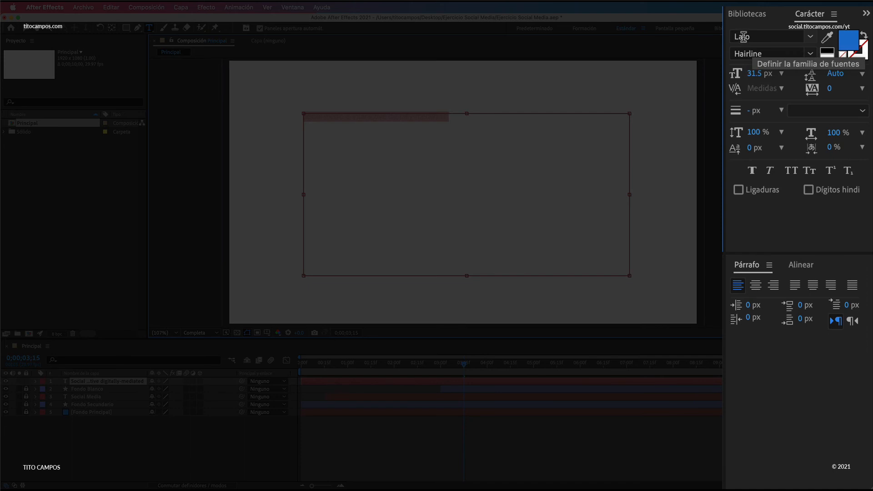
{"action": "left_click", "coordinate": [811, 54]}
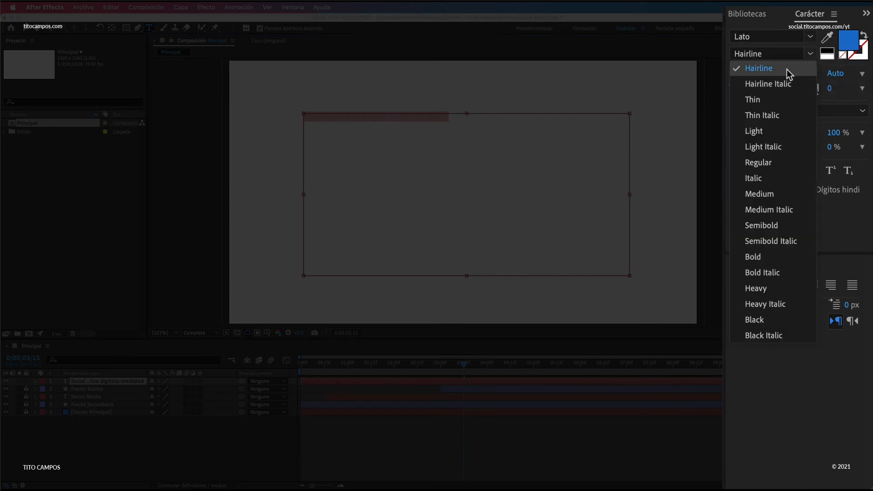
{"action": "left_click", "coordinate": [766, 58]}
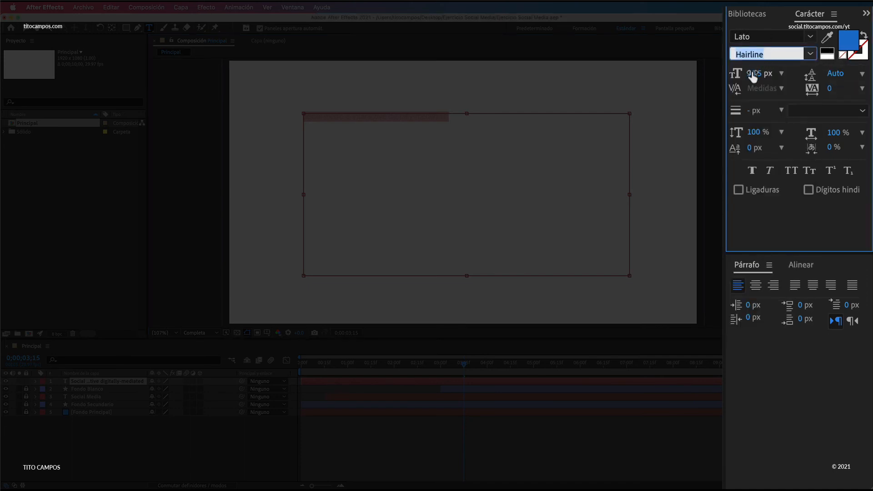
{"action": "left_click", "coordinate": [757, 74]}
{"action": "type", "text": "150"}
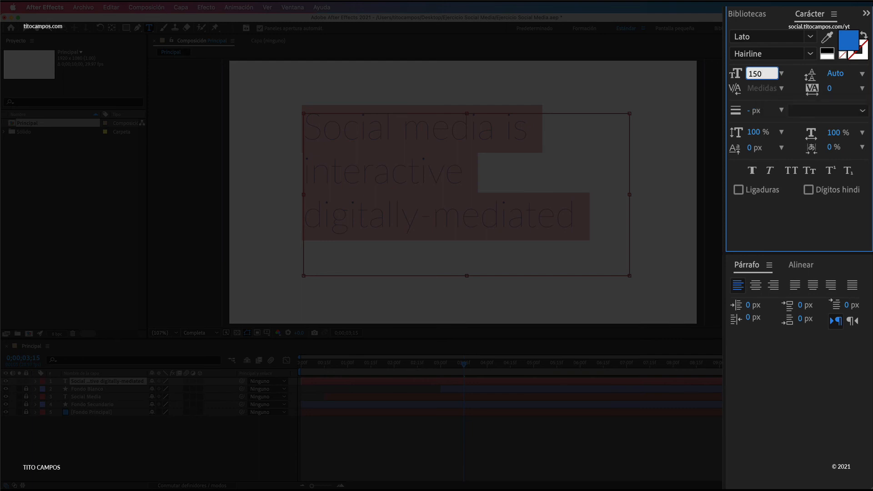
{"action": "key", "text": "Return"}
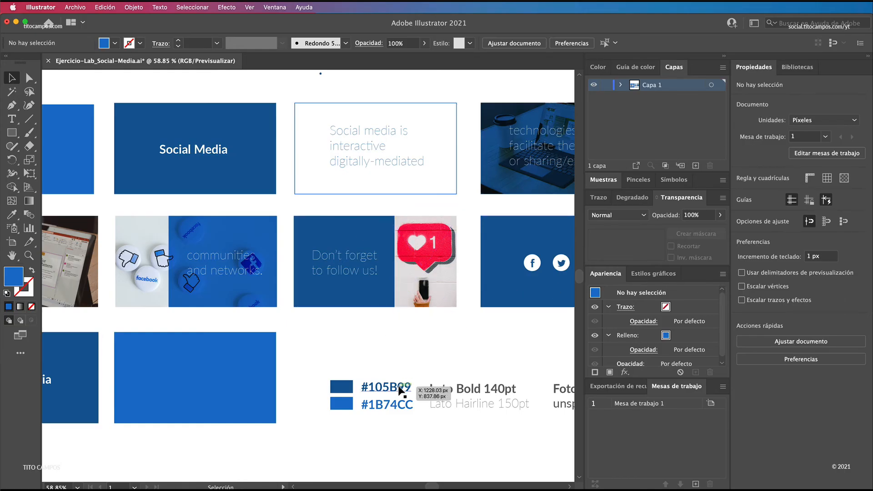
Step: Copy the hex code 105B99 from the Illustrator storyboard and apply it as the paragraph's text colour
{"action": "left_click", "coordinate": [397, 390]}
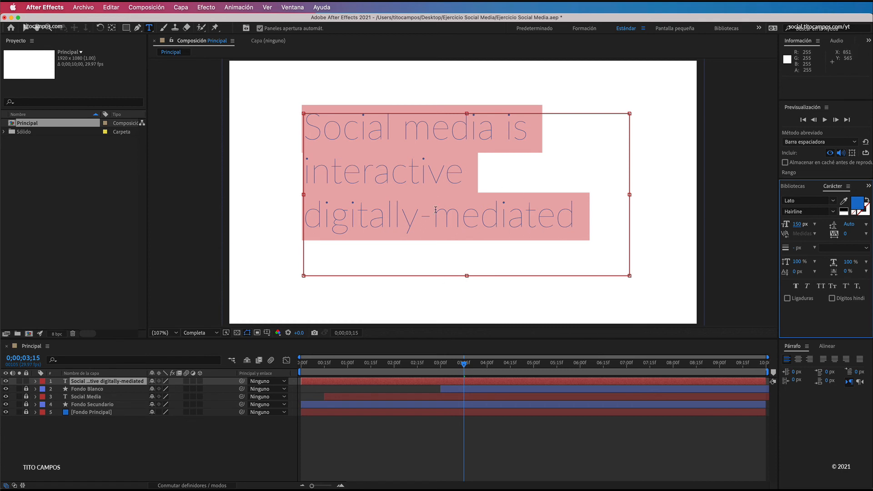
{"action": "left_click", "coordinate": [857, 206]}
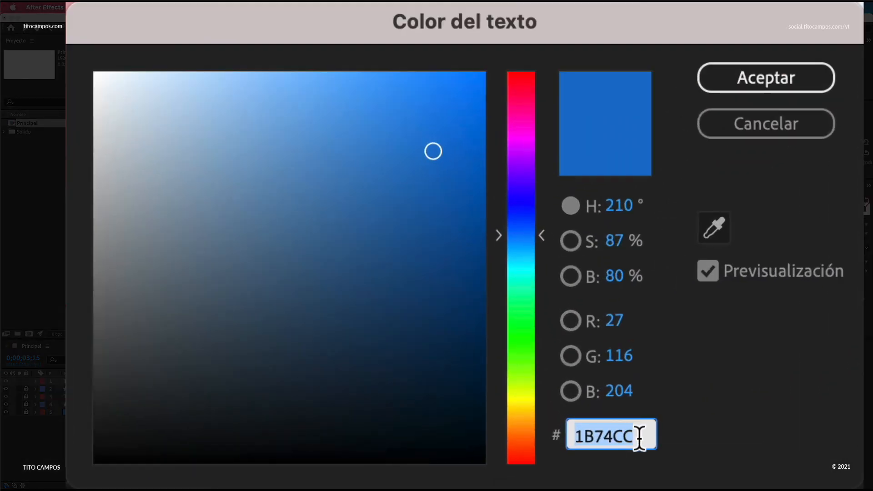
{"action": "left_click_drag", "start_coordinate": [638, 441], "coordinate": [566, 428]}
{"action": "type", "text": "105B99"}
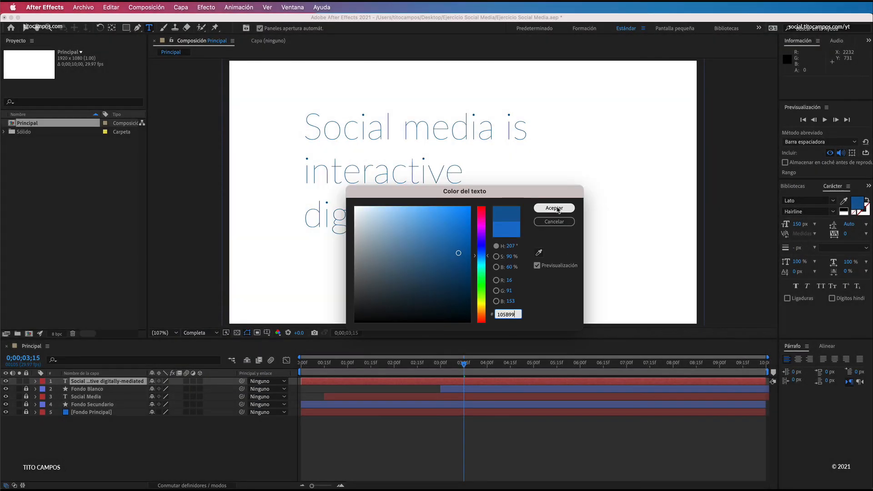
{"action": "left_click", "coordinate": [559, 209]}
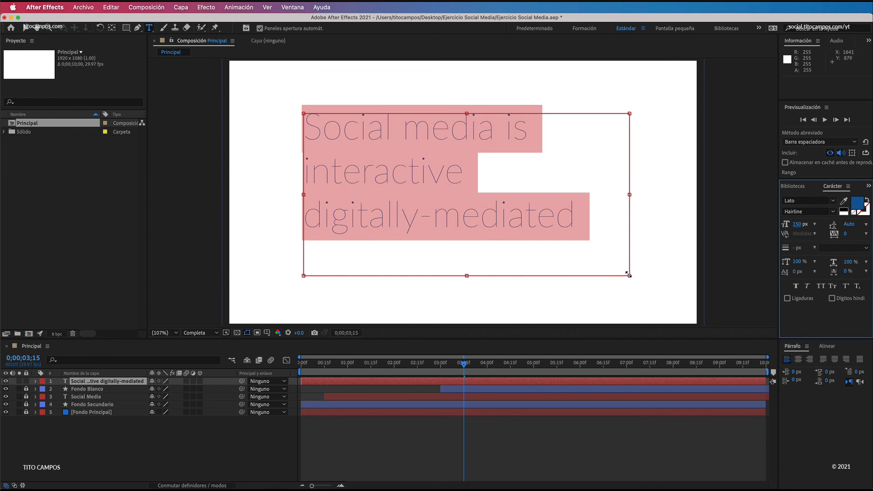
Step: Shrink the text box to fit its three lines and centre the layer's anchor point on the content
{"action": "left_click_drag", "start_coordinate": [627, 273], "coordinate": [591, 243]}
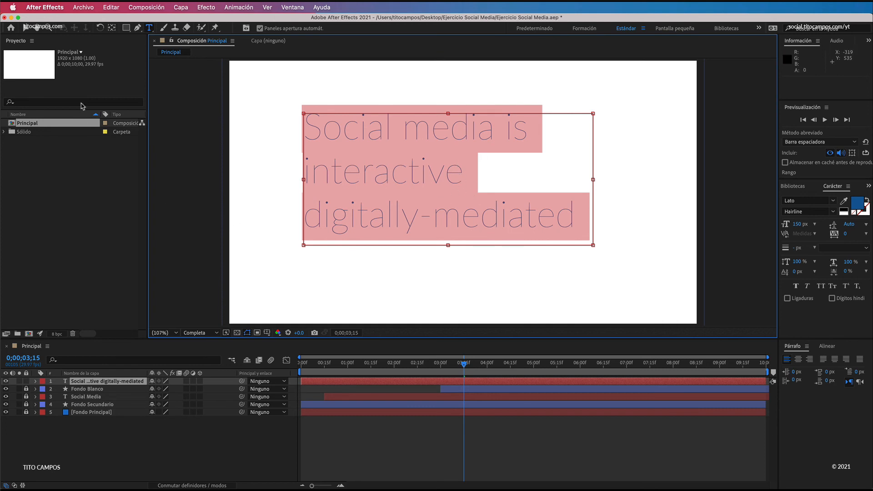
{"action": "left_click", "coordinate": [24, 28]}
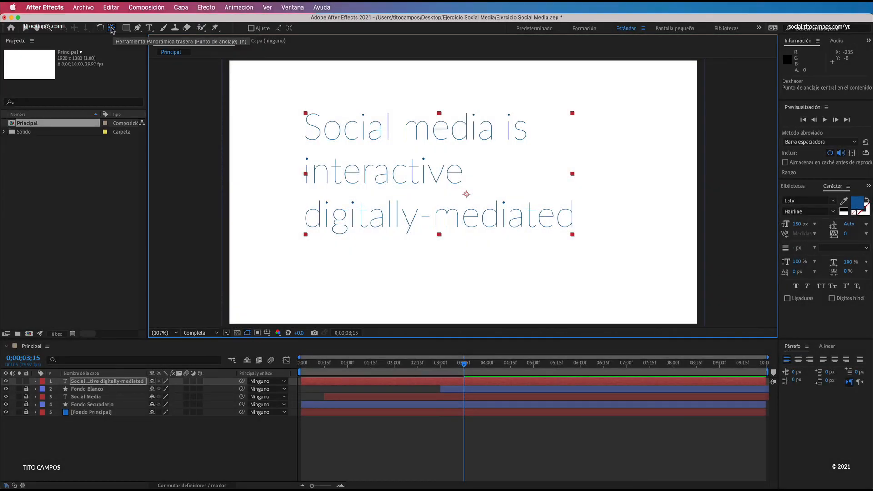
{"action": "double_click", "coordinate": [112, 29], "text": "super"}
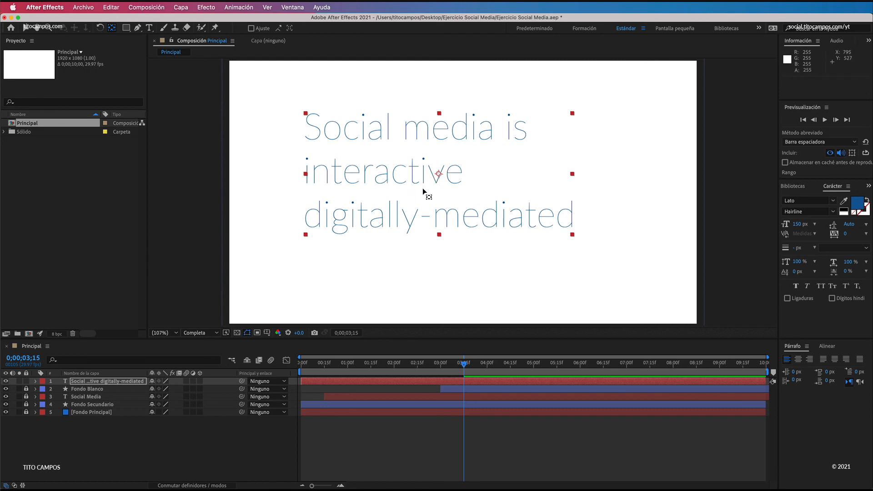
{"action": "key", "text": "v"}
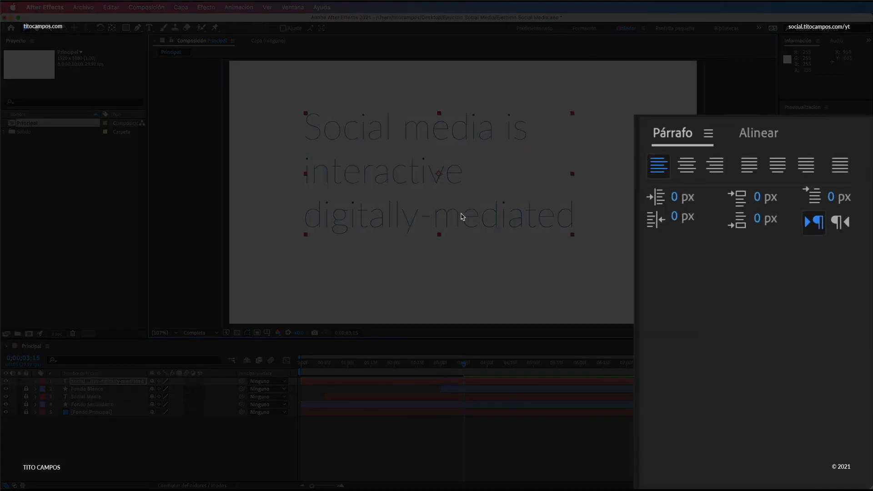
Step: Align the paragraph layer to the composition's centre, both horizontally and vertically
{"action": "left_click", "coordinate": [754, 131]}
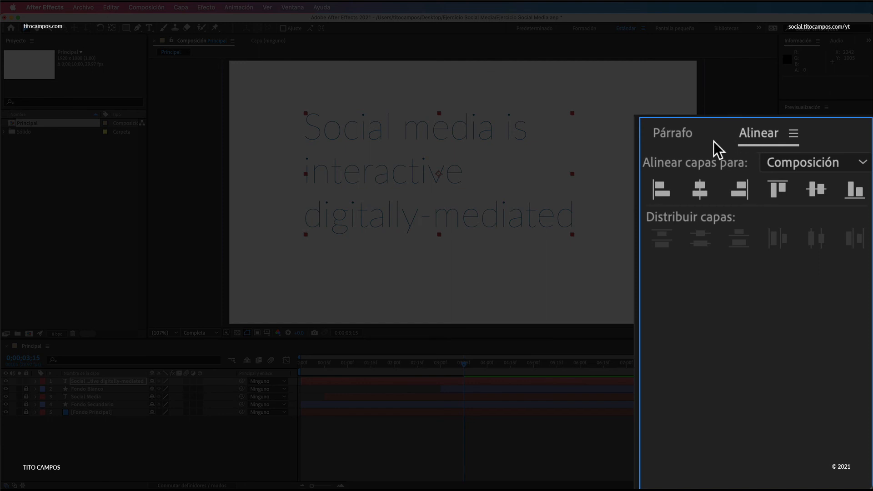
{"action": "left_click", "coordinate": [701, 191]}
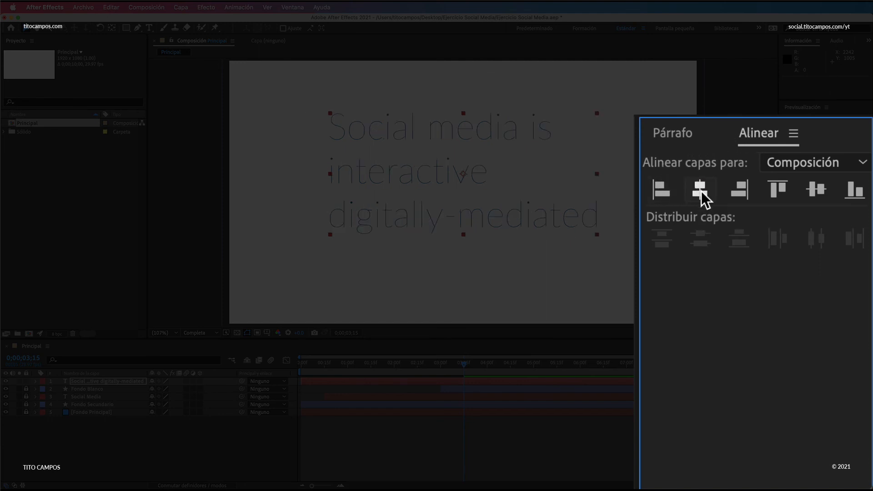
{"action": "left_click", "coordinate": [814, 194]}
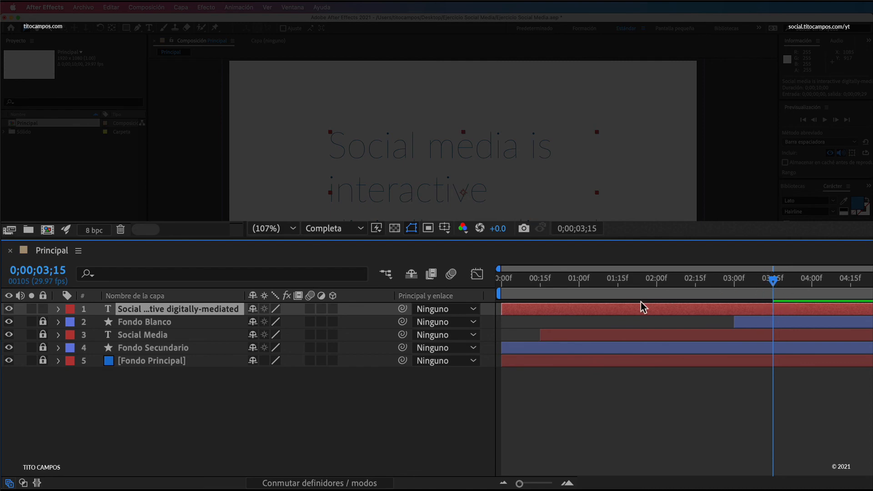
Step: Shift the paragraph layer to start at 0;00;03;15 and add a Position keyframe at 0;00;04;00
{"action": "key", "text": "super+z"}
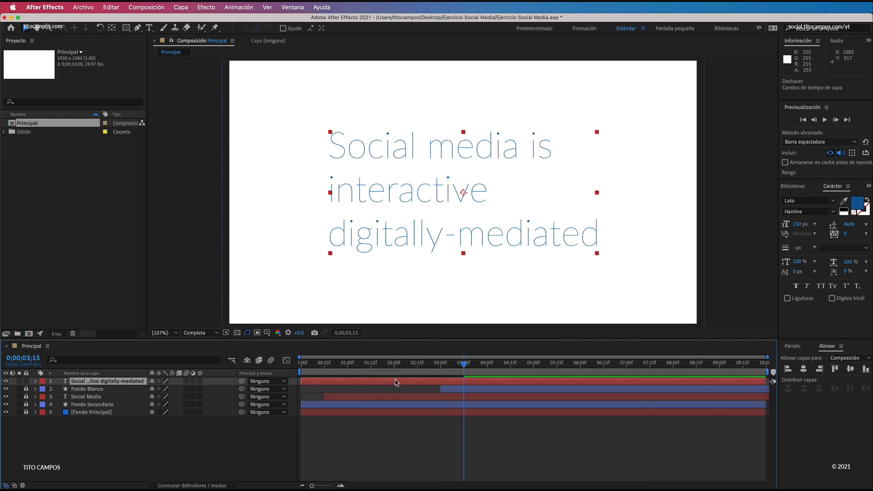
{"action": "left_click_drag", "start_coordinate": [395, 383], "coordinate": [555, 384]}
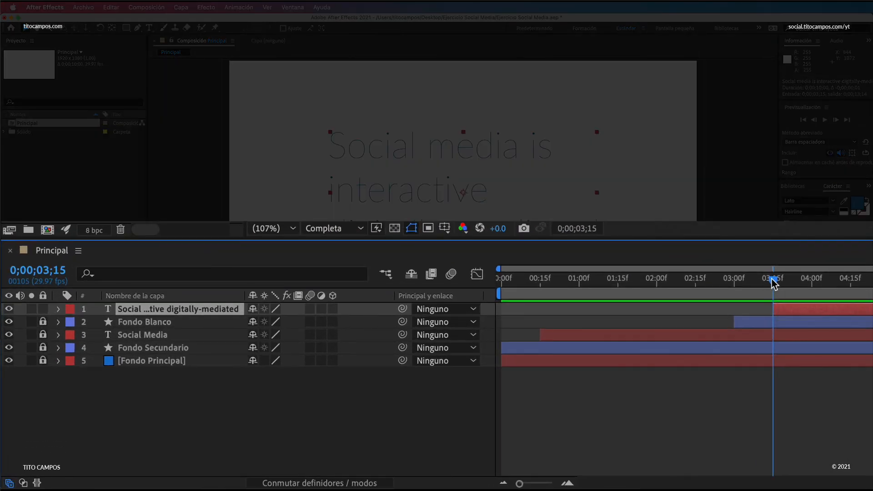
{"action": "left_click_drag", "start_coordinate": [774, 279], "coordinate": [811, 274]}
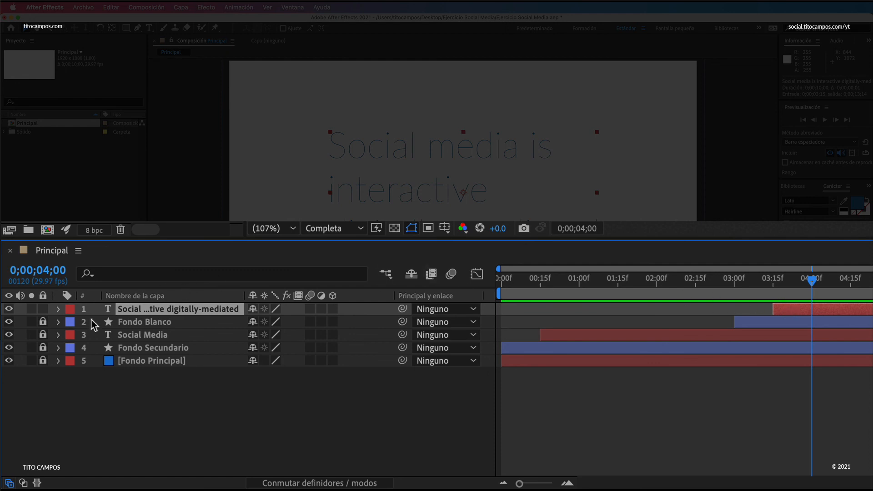
{"action": "left_click", "coordinate": [59, 309]}
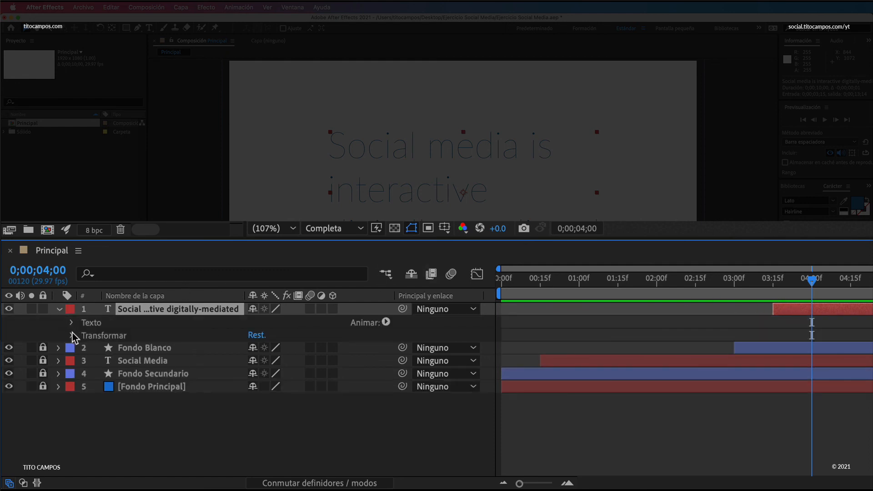
{"action": "left_click", "coordinate": [72, 335]}
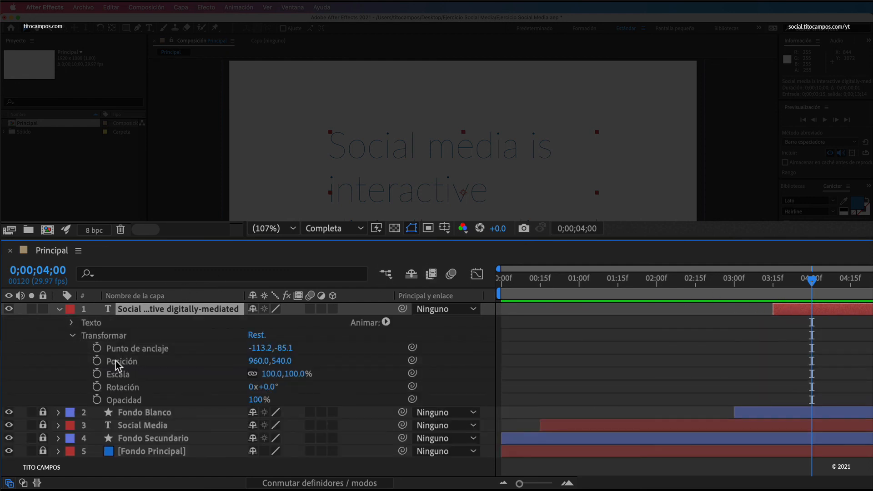
{"action": "left_click", "coordinate": [97, 361]}
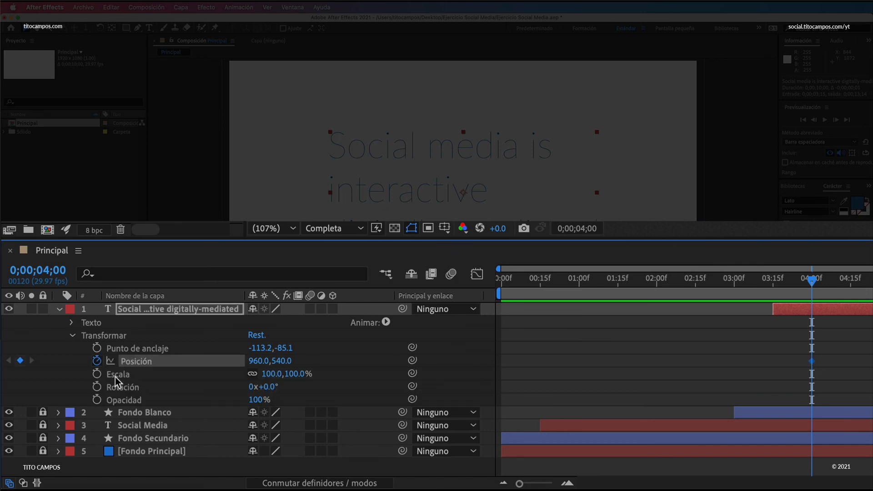
Step: At 0;00;03;15, move the paragraph straight left out of the frame to Position -632.9, 540.0, and select both Position keyframes
{"action": "left_click", "coordinate": [773, 278]}
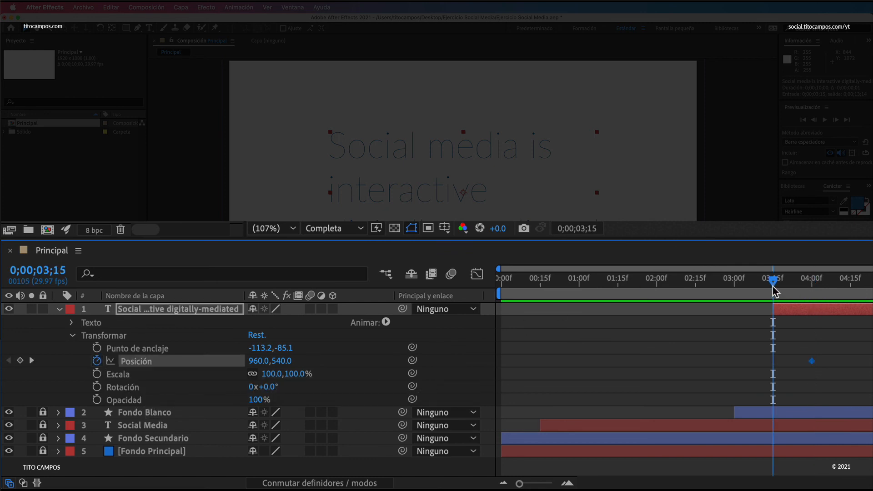
{"action": "left_click", "coordinate": [796, 279]}
{"action": "left_click_drag", "start_coordinate": [797, 285], "coordinate": [779, 293]}
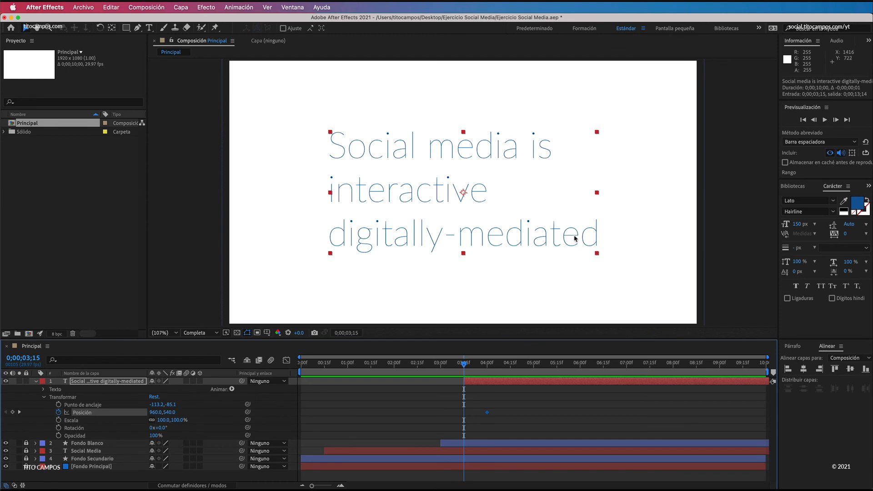
{"action": "left_click_drag", "start_coordinate": [574, 238], "coordinate": [190, 269]}
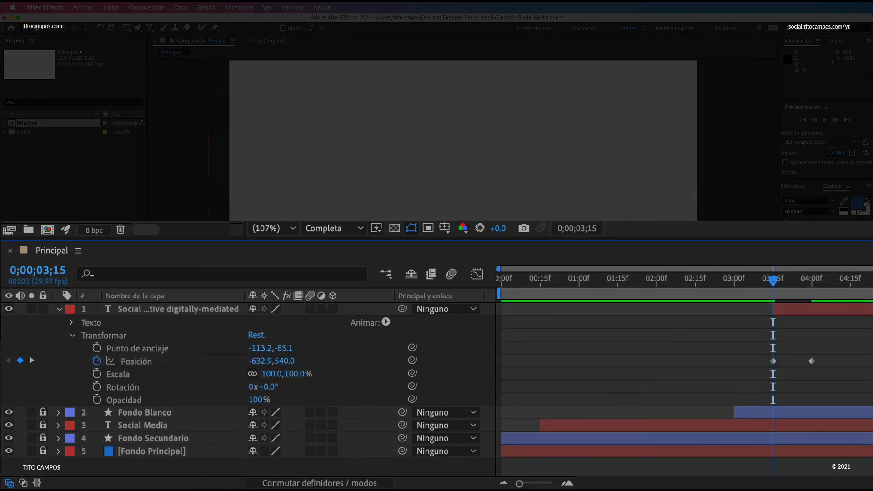
{"action": "left_click_drag", "start_coordinate": [871, 331], "coordinate": [721, 420]}
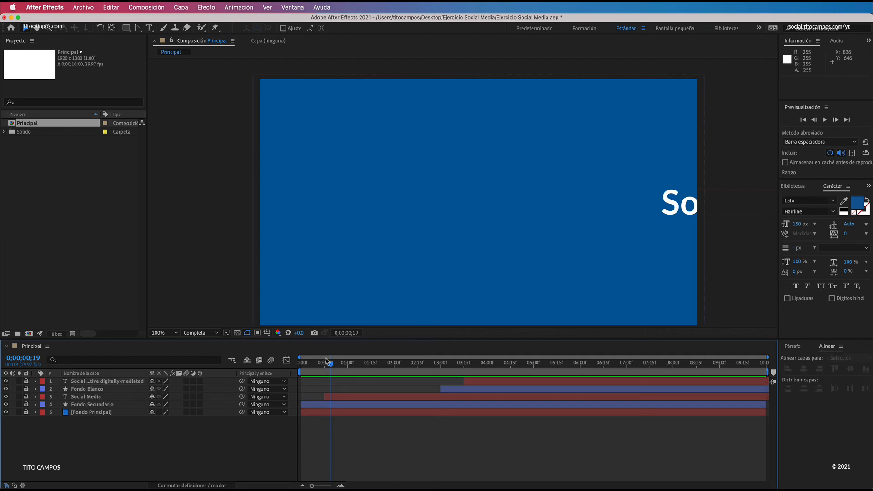
Step: Return to 0;00;00;00, save the project and preview the animation with the new sliding paragraph
{"action": "left_click_drag", "start_coordinate": [329, 362], "coordinate": [299, 364]}
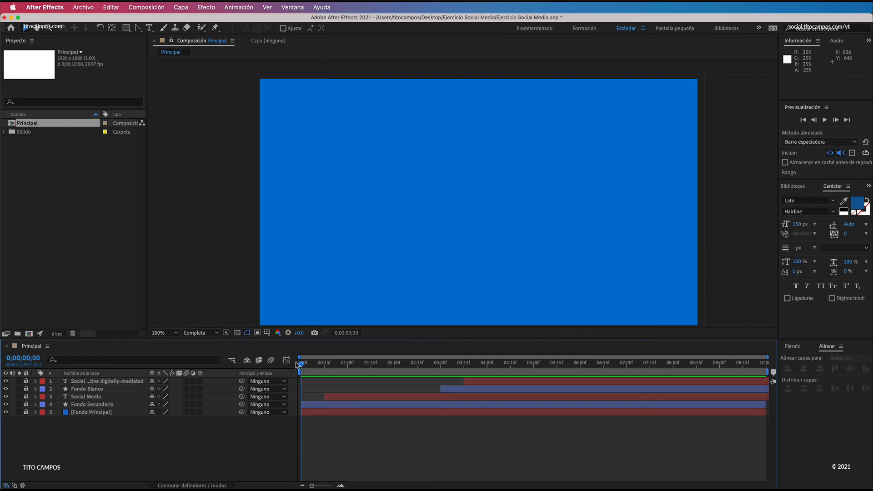
{"action": "key", "text": "super+s"}
{"action": "key", "text": "space"}
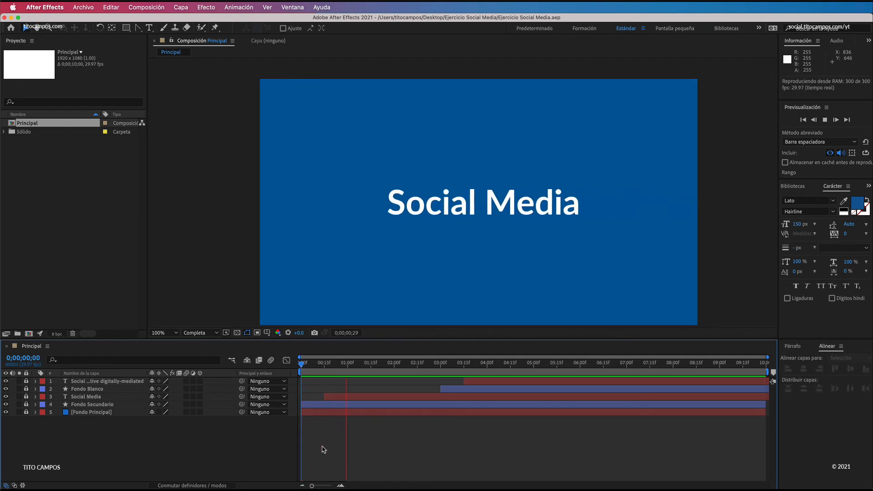